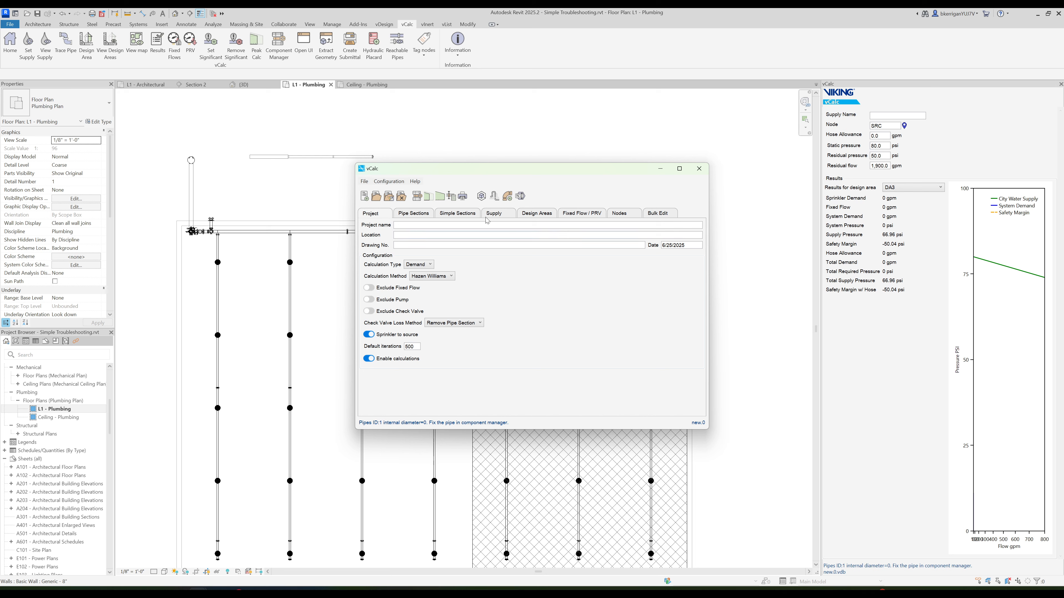
- Set the pipe schedule of pipe sections 1 and 2 to CL DI 350
left_click(414, 213)
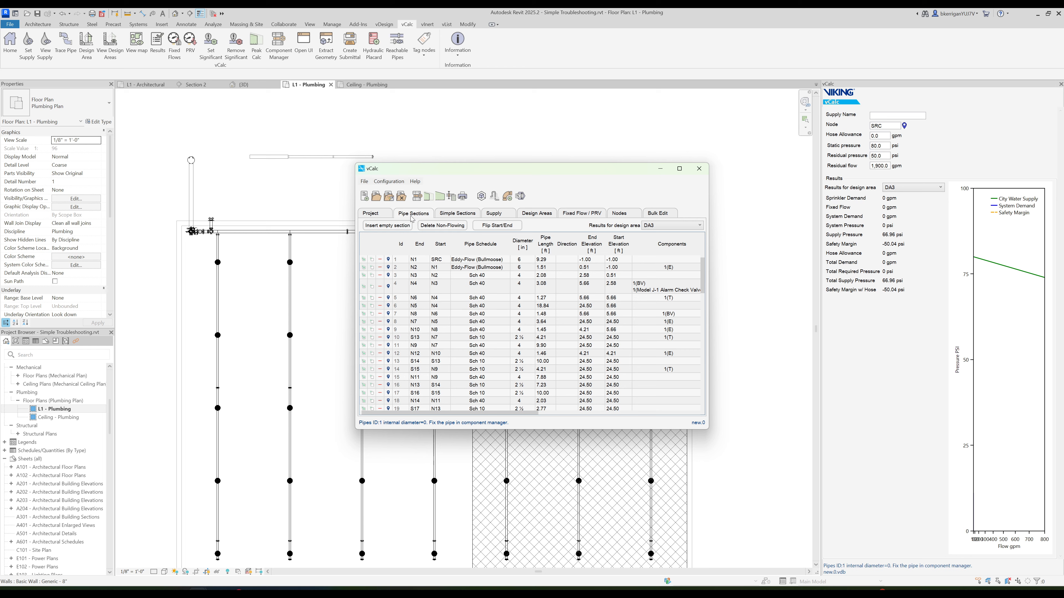
left_click_drag(708, 274, 833, 279)
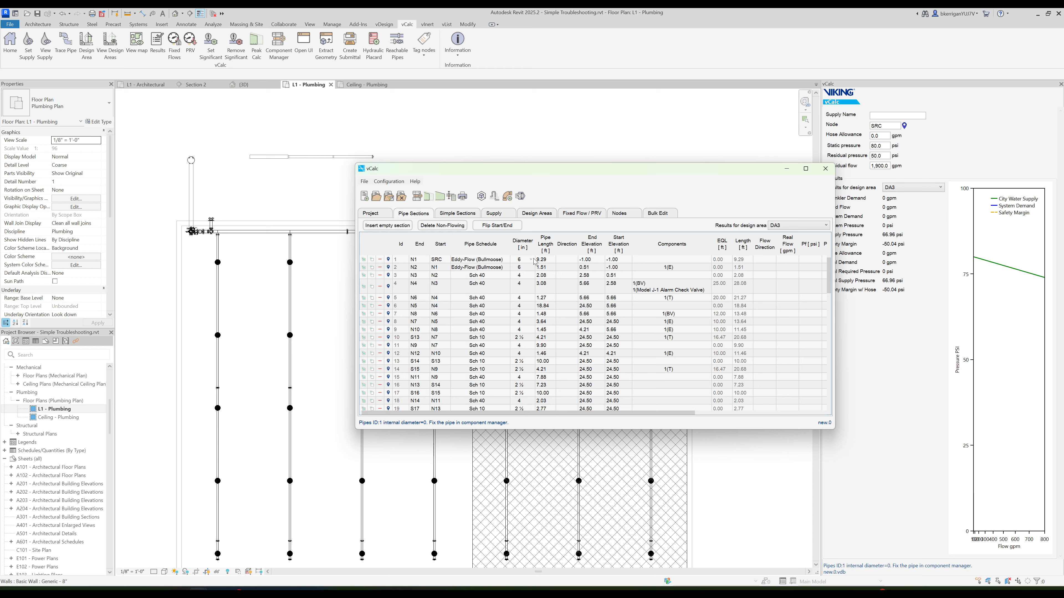
left_click(502, 261)
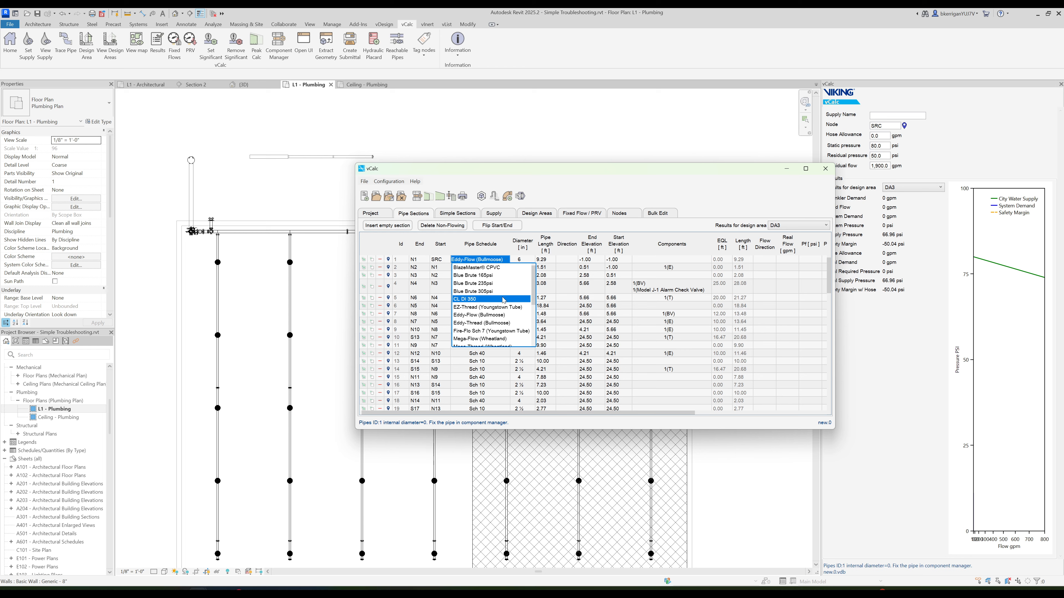
left_click(465, 299)
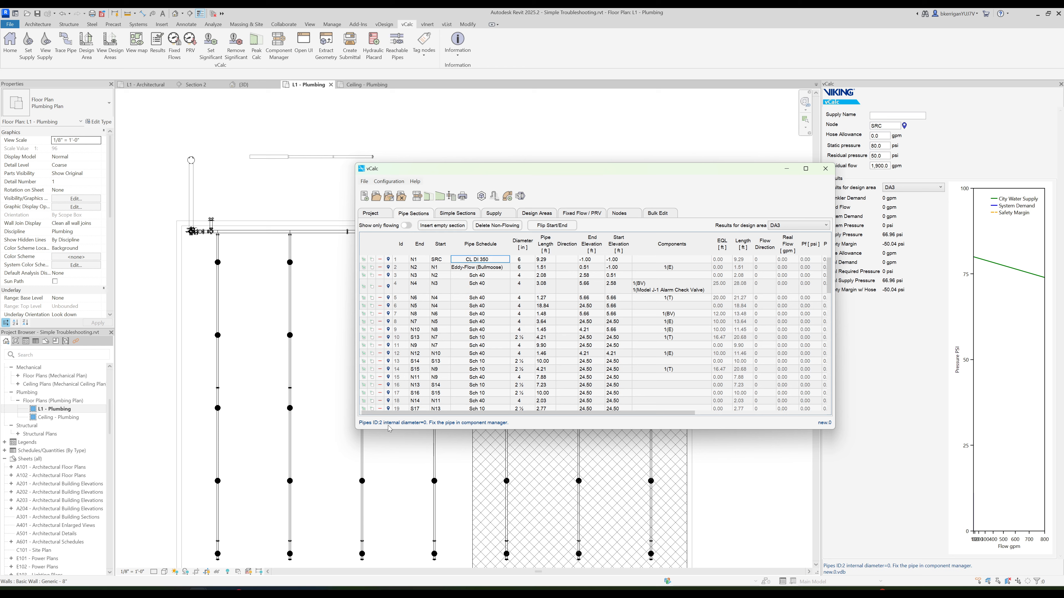
left_click(466, 271)
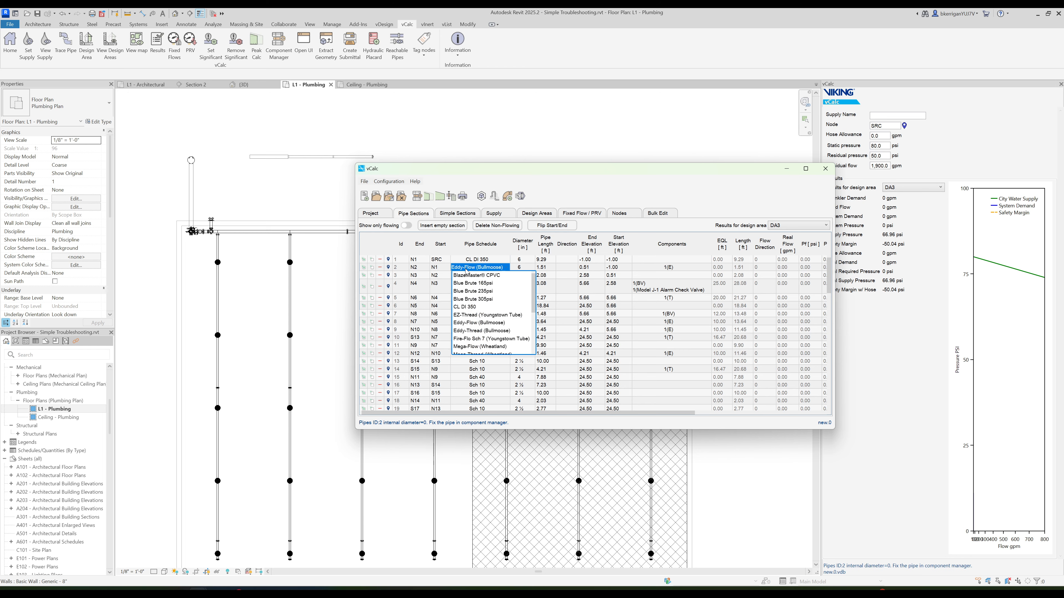
left_click(464, 307)
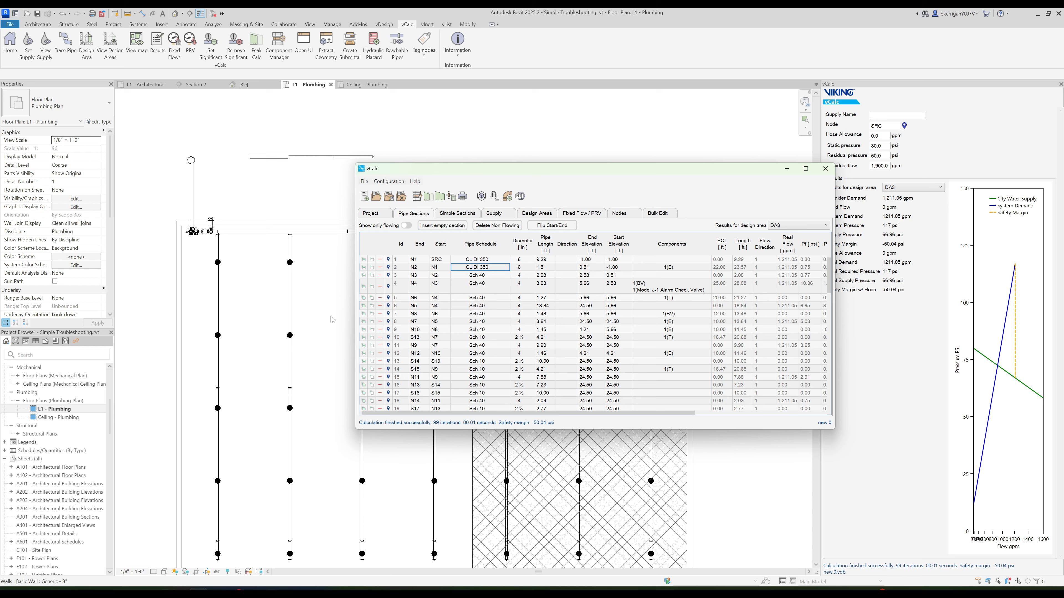
- Retrace the pipe network and check the pipe schedules in the rebuilt pipe sections table
left_click(70, 46)
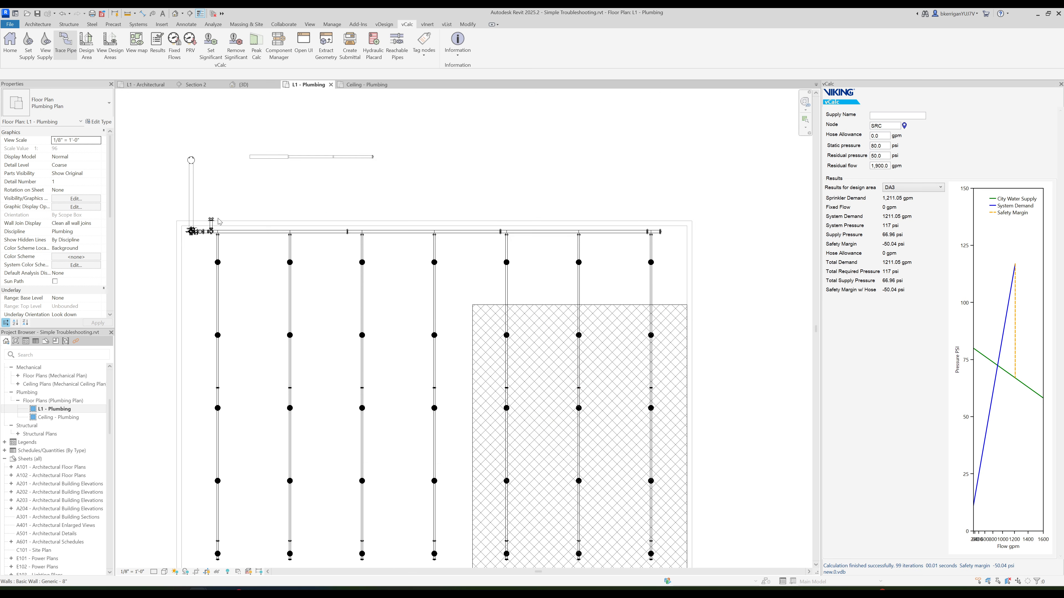
left_click(303, 44)
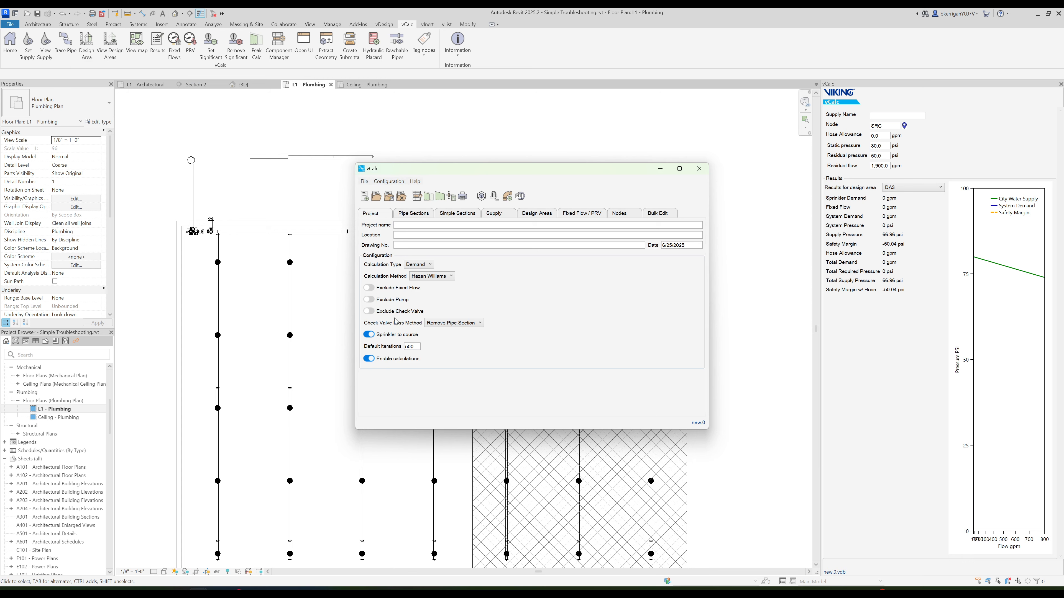
left_click(413, 213)
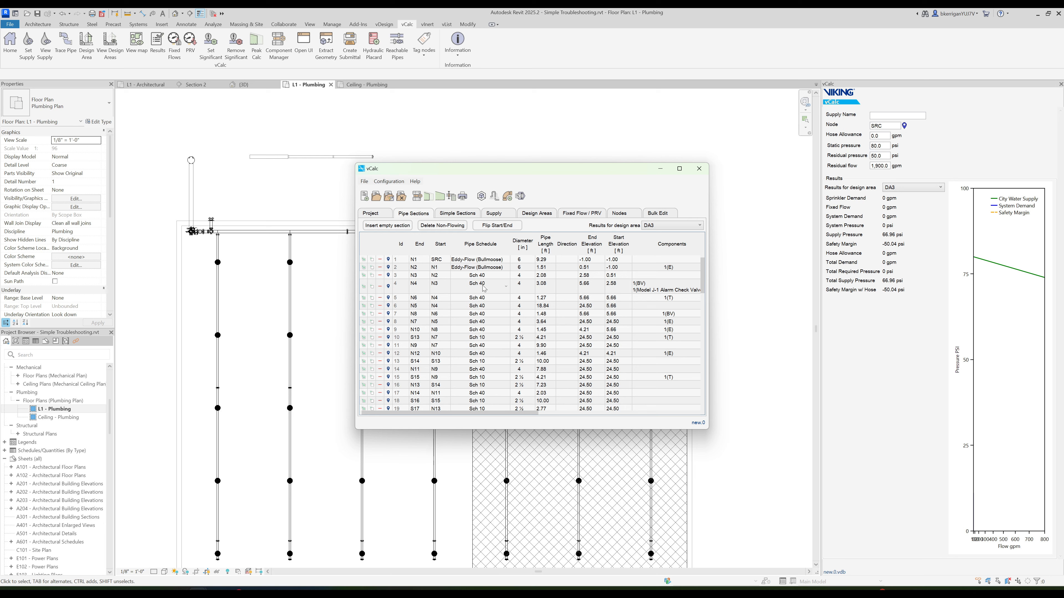
left_click(382, 215)
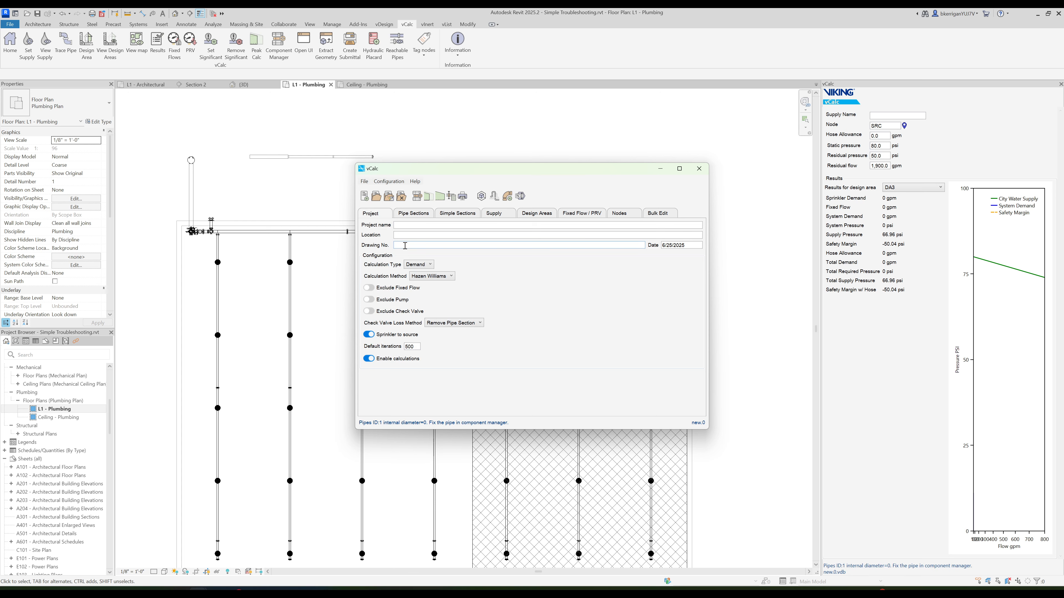
left_click(413, 214)
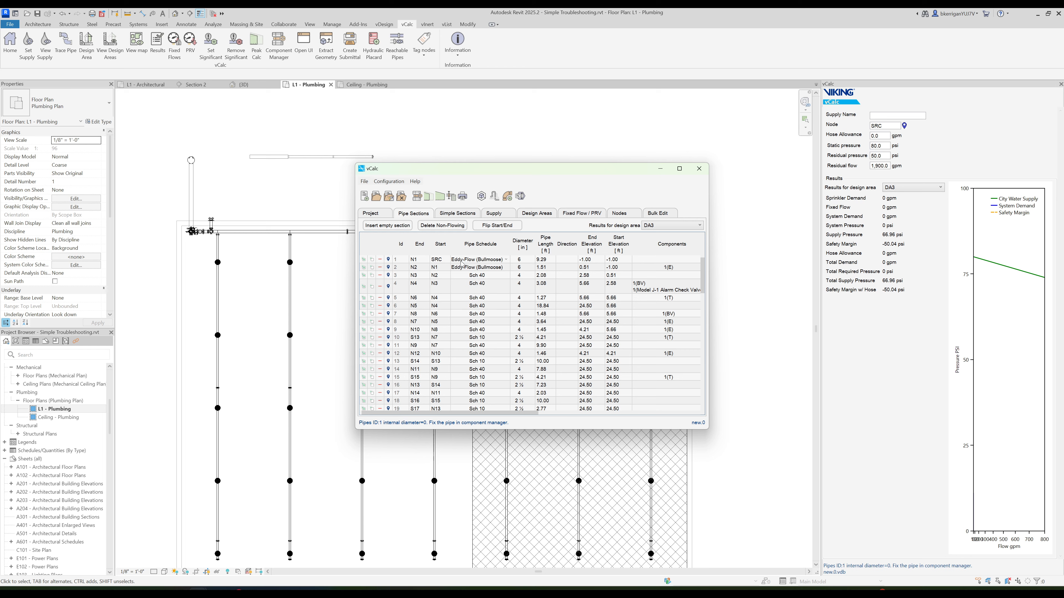
- Examine the internal diameters of the Eddy-Flow (Bullmoose) steel pipe in the Component Manager
left_click(417, 198)
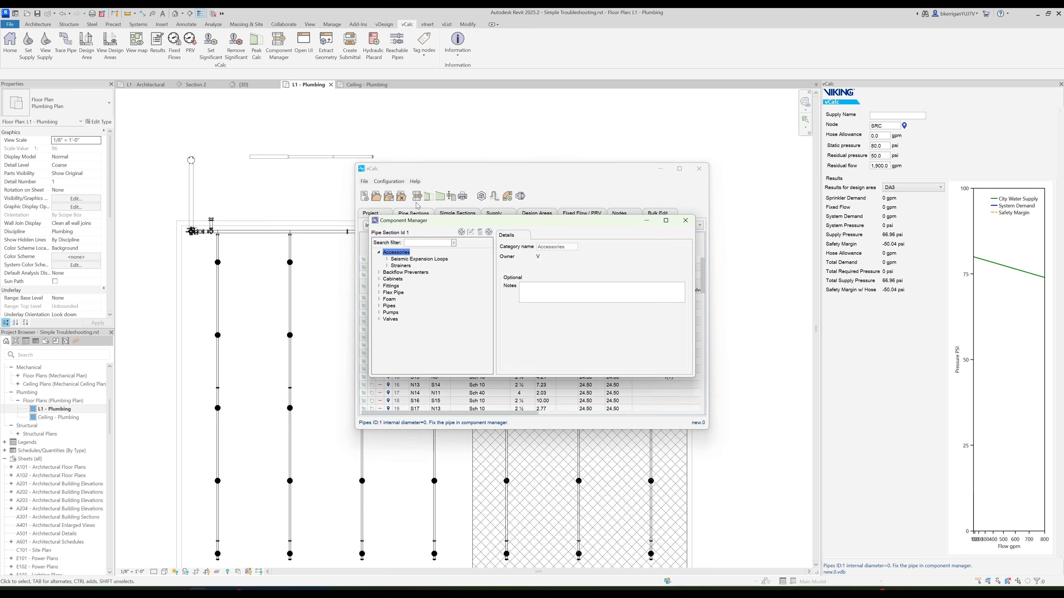
left_click_drag(431, 226, 147, 222)
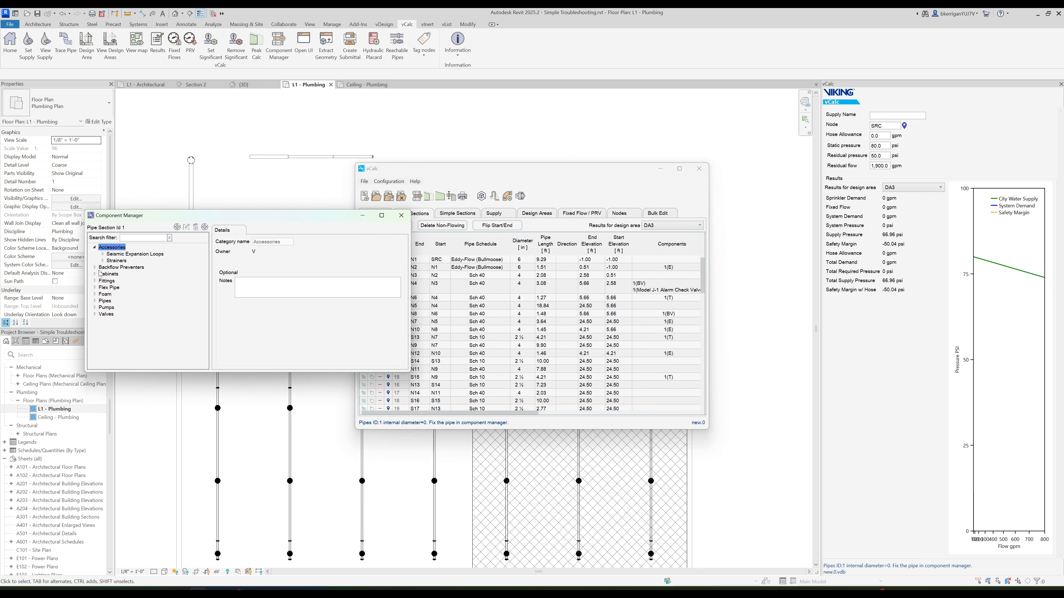
left_click(95, 300)
left_click(103, 321)
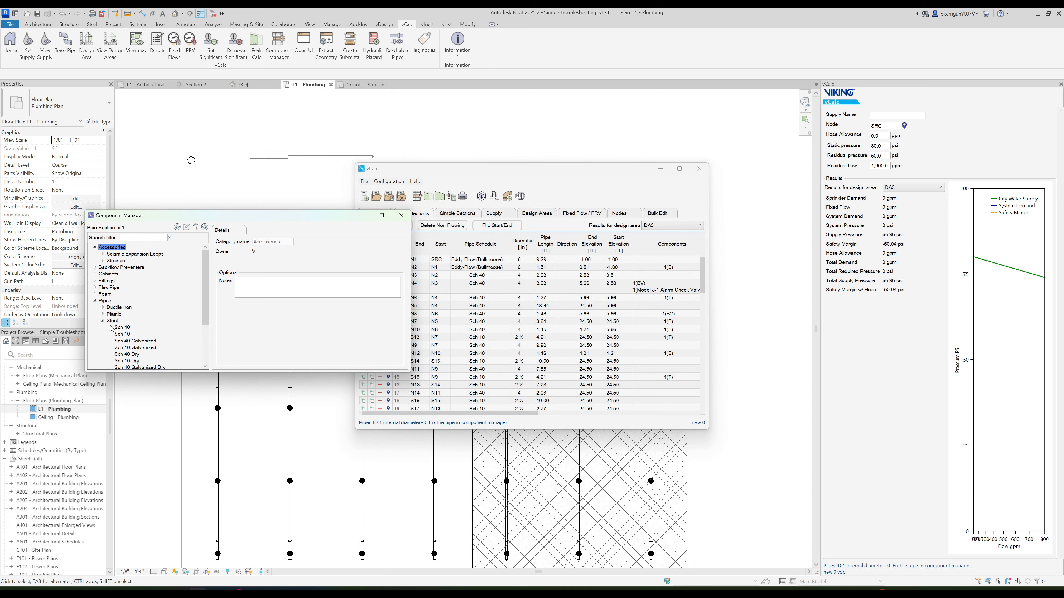
scroll(121, 331, "down", 3)
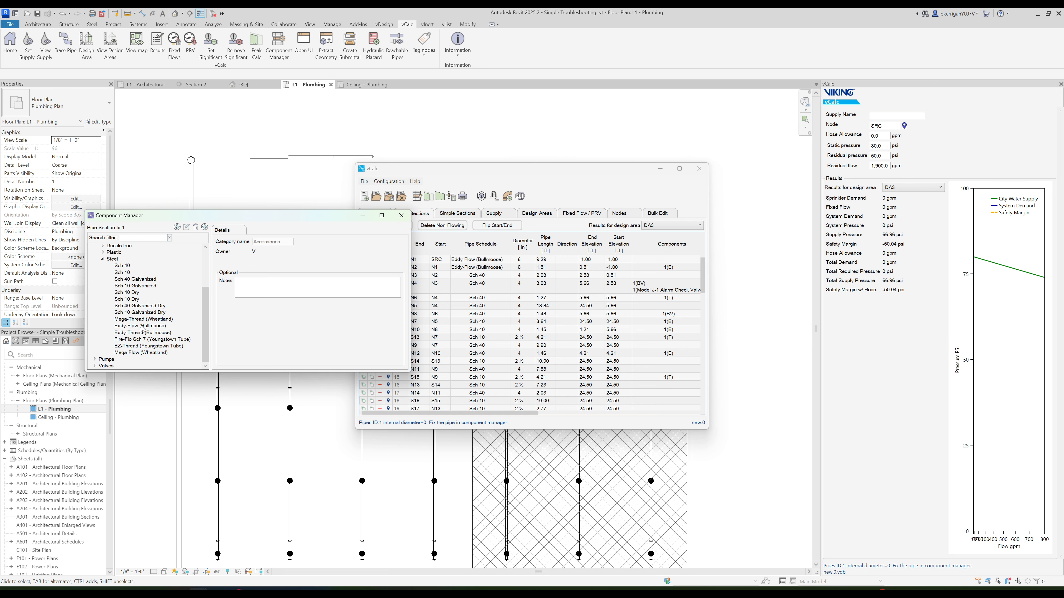
left_click(142, 328)
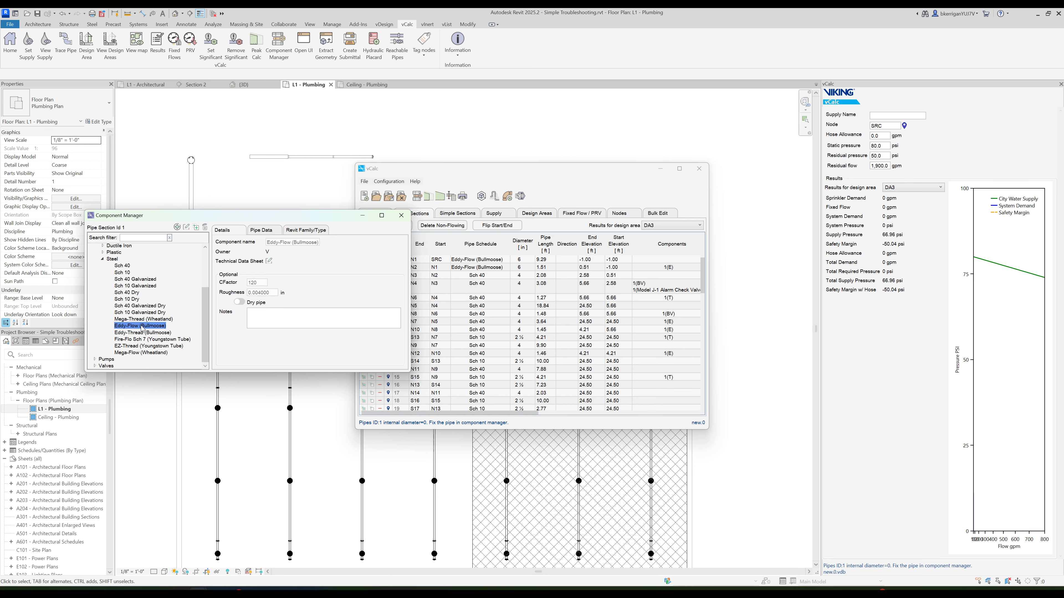
left_click(261, 230)
left_click_drag(300, 305, 300, 312)
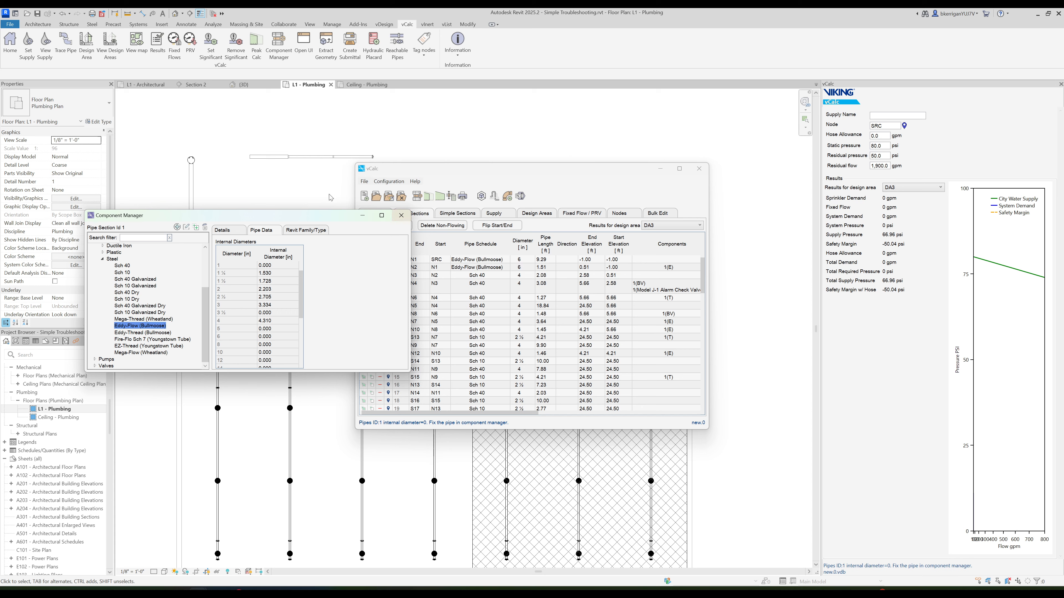
- Locate pipe section 1 in the L1 - Plumbing plan and inspect the type of the pipe connected to the supply
left_click_drag(302, 221, 244, 224)
left_click(413, 172)
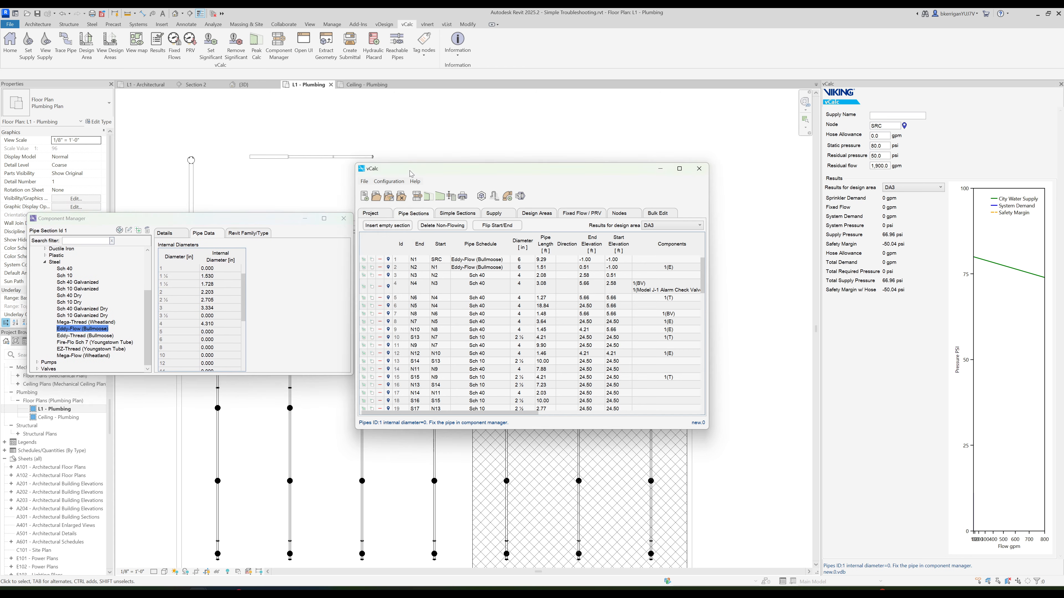
left_click(388, 260)
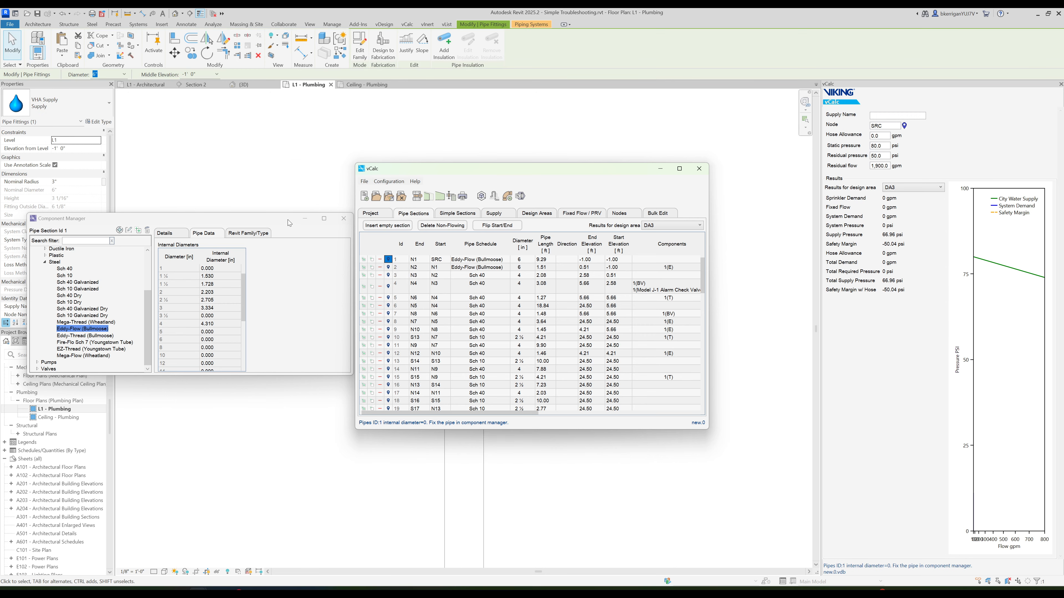
left_click(344, 218)
left_click_drag(457, 169, 101, 151)
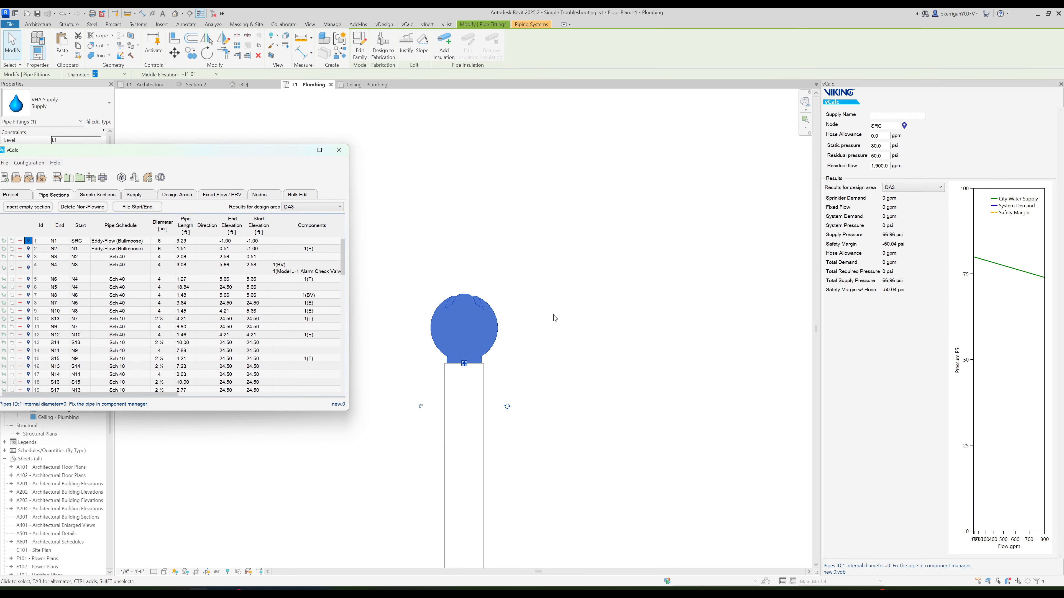
left_click(553, 317)
scroll(543, 324, "down", 2)
middle_click_drag(625, 397, 492, 265)
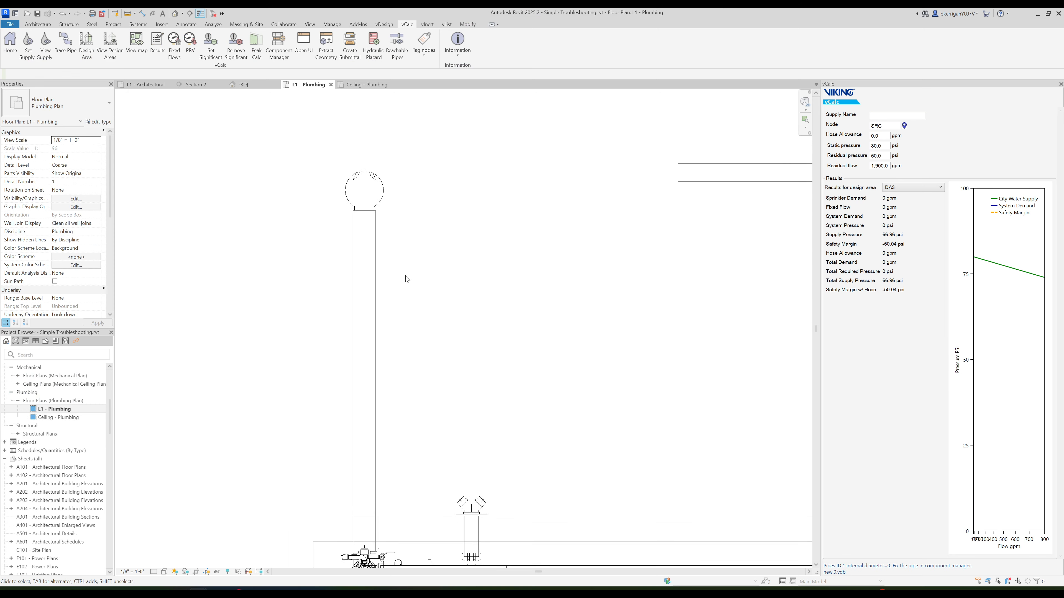
left_click(371, 276)
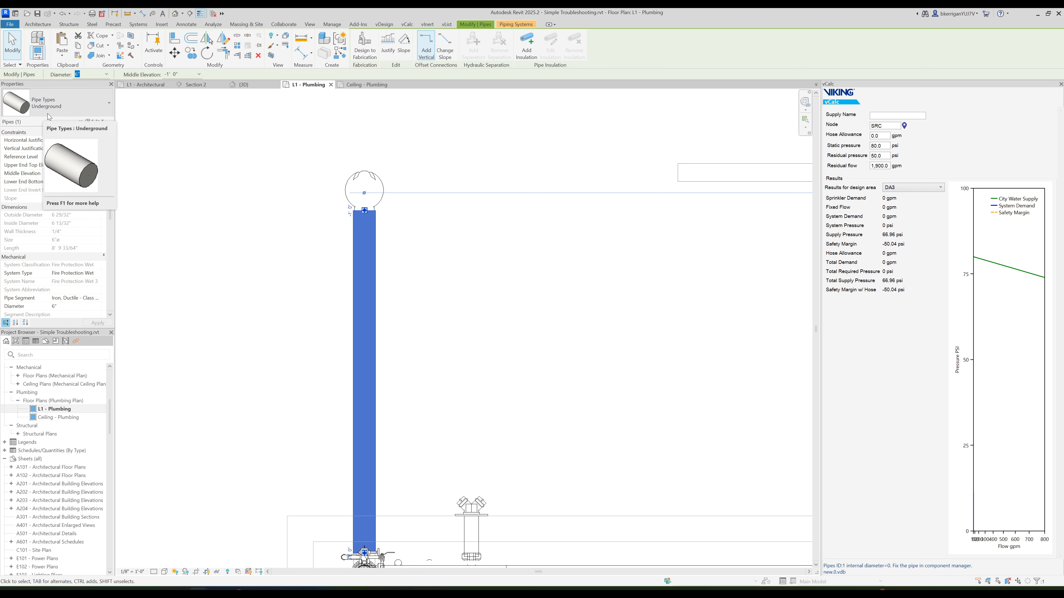
left_click(172, 148)
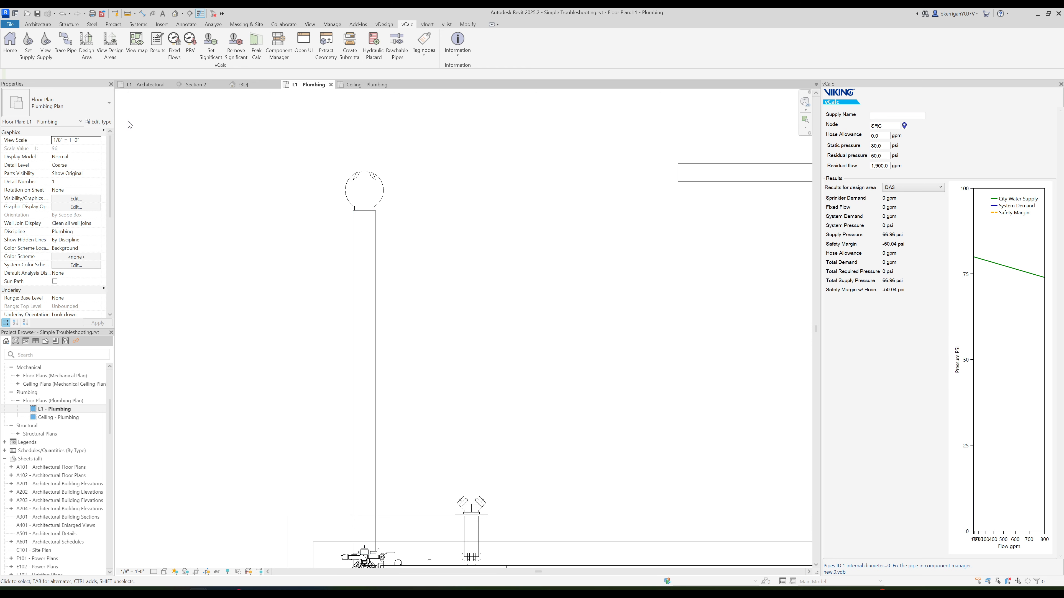
- Map the Underground - Iron, Ductile - Class 350 pipe to the CL DI 350 component and build the pipe table
left_click(136, 56)
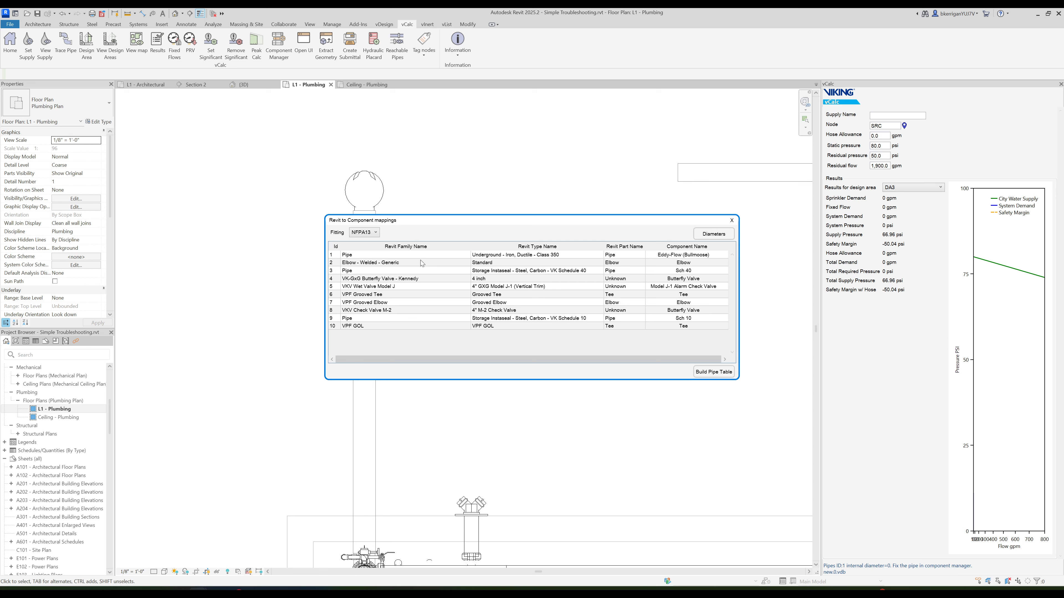
left_click(353, 256)
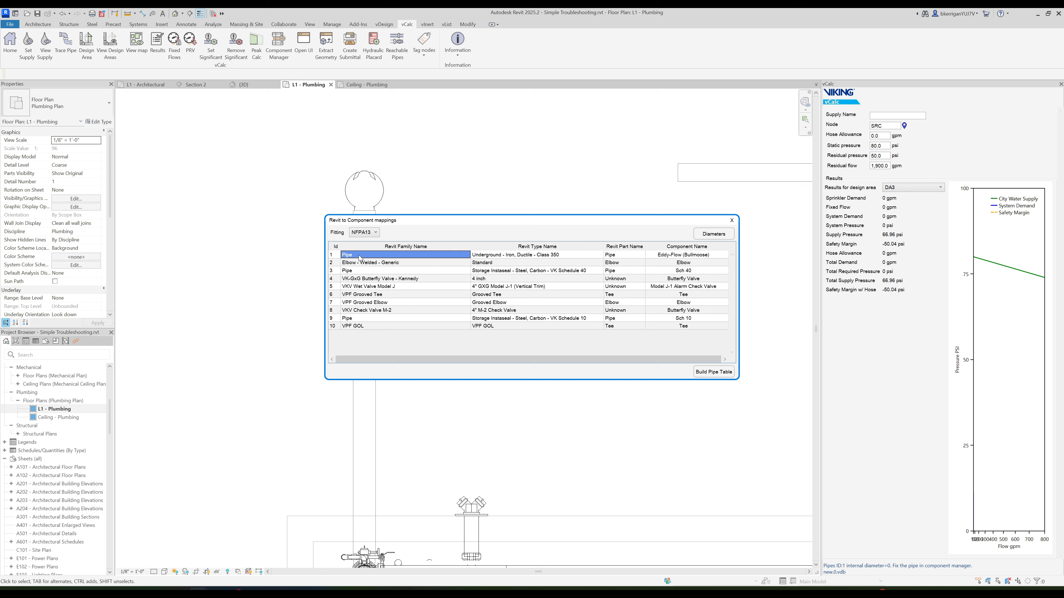
left_click(512, 255)
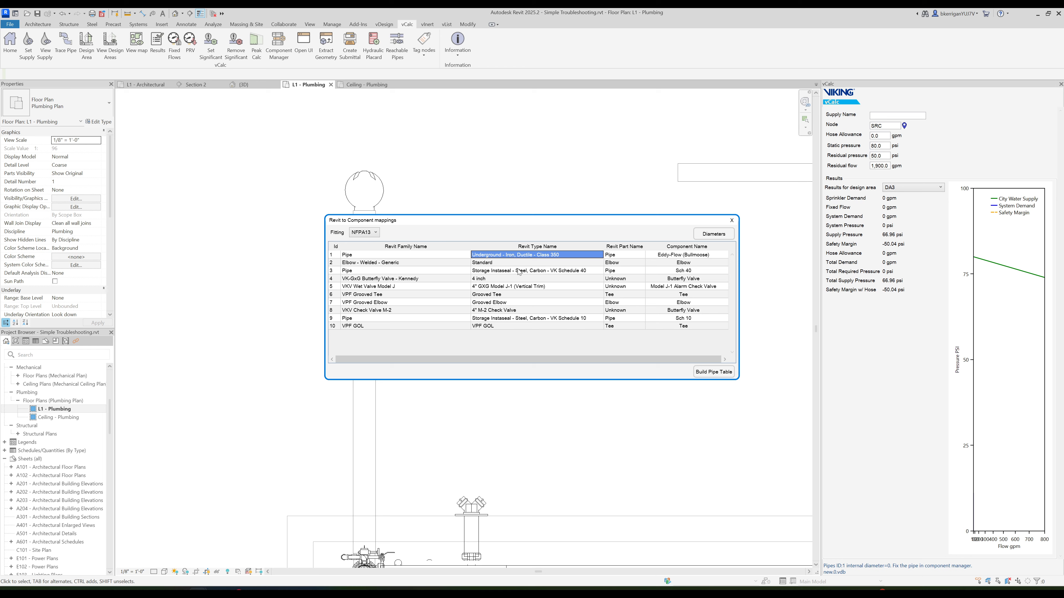
left_click(679, 255)
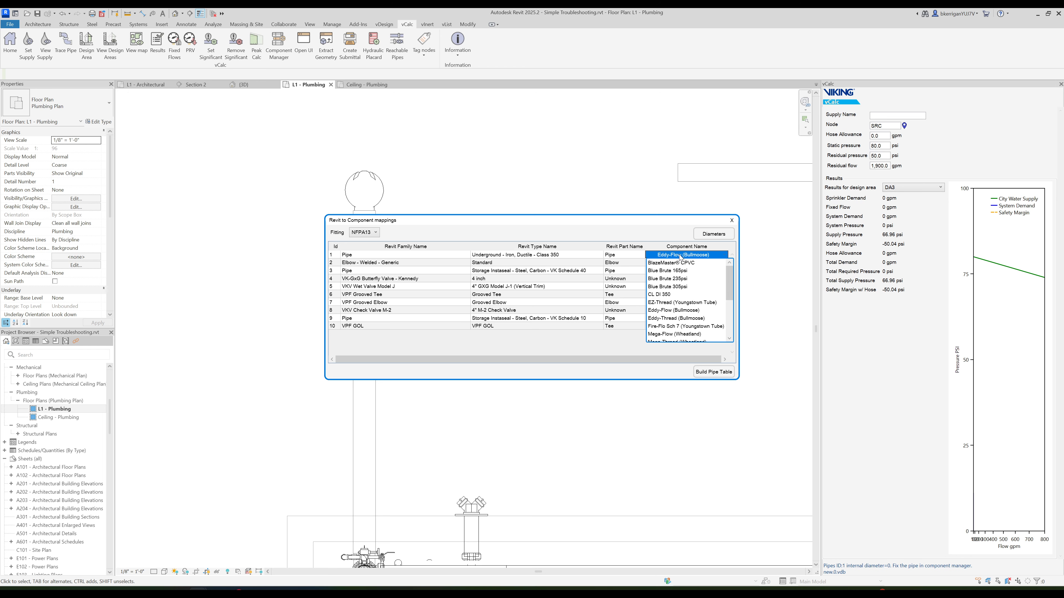
left_click(678, 294)
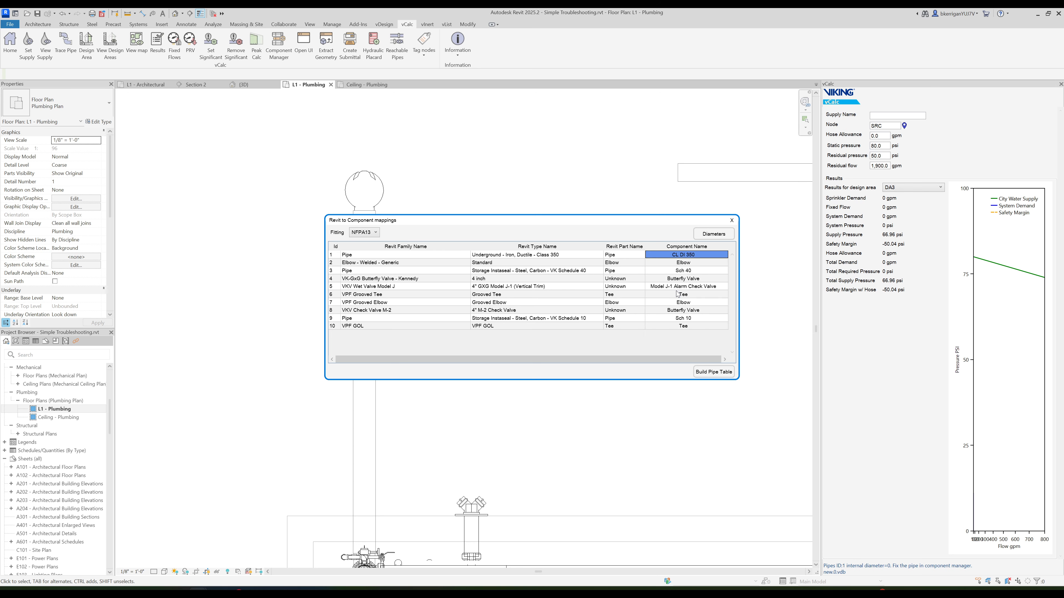
left_click(710, 372)
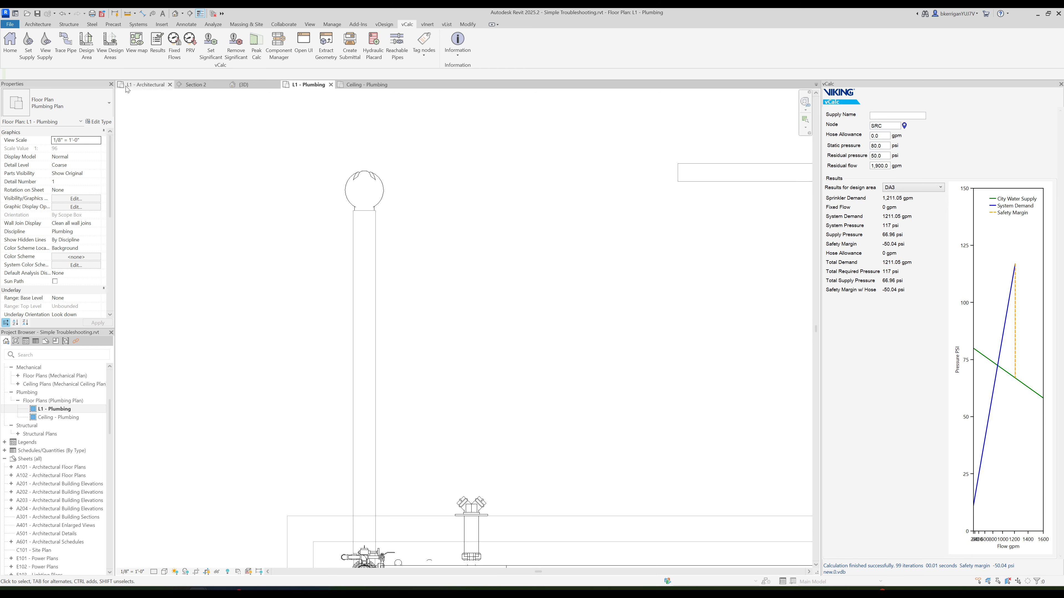
- Review the schedules and calculated results in the rebuilt pipe sections table, then close the calculation window
left_click(304, 47)
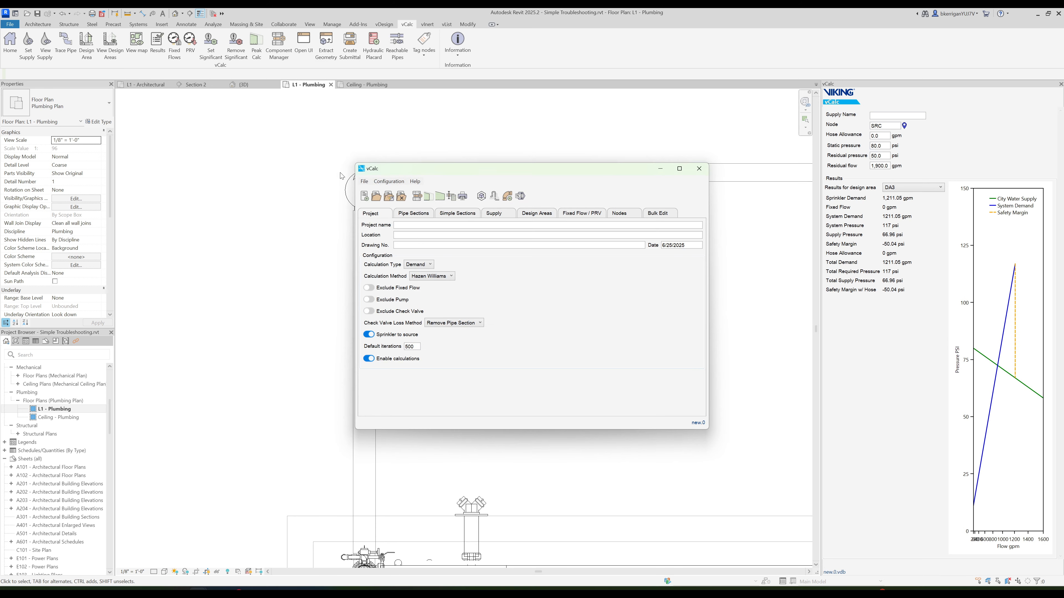
left_click(411, 213)
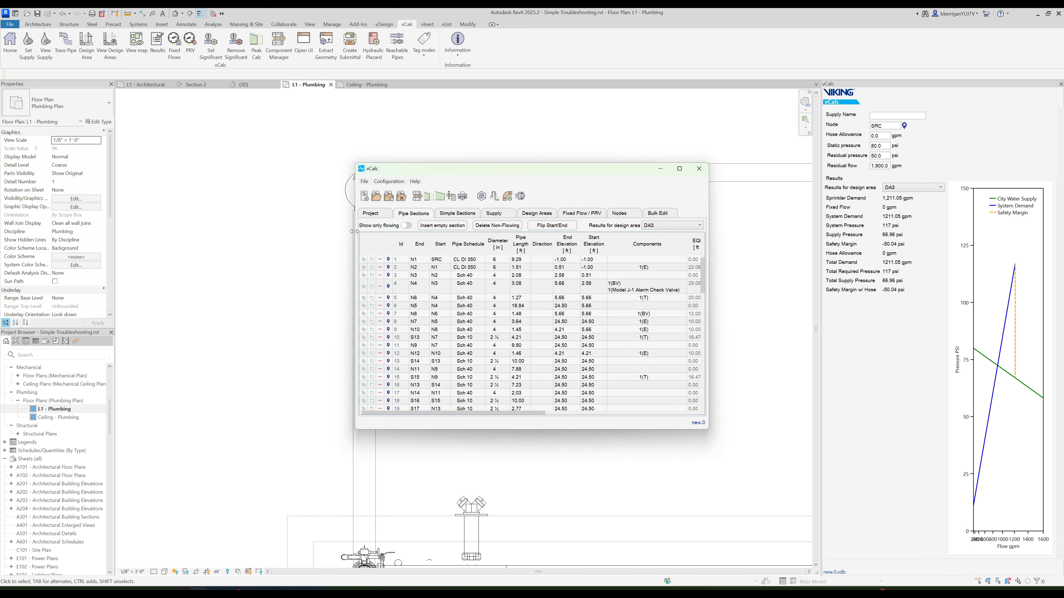
left_click_drag(356, 232, 147, 242)
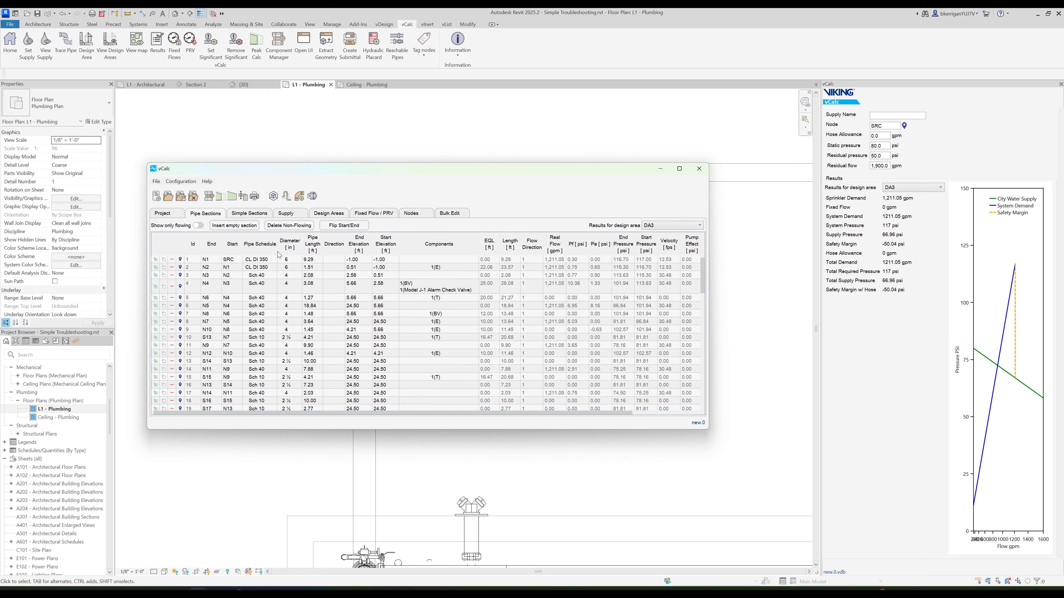
left_click(698, 169)
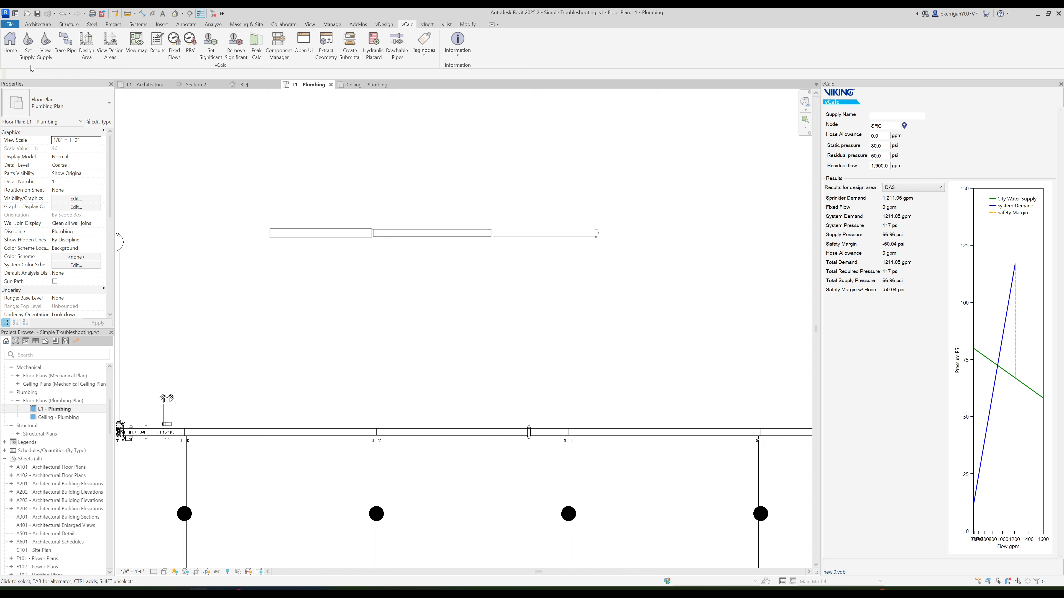
- Place a new supply on the left end of the separate horizontal pipe run above the main
left_click(27, 46)
left_click(519, 353)
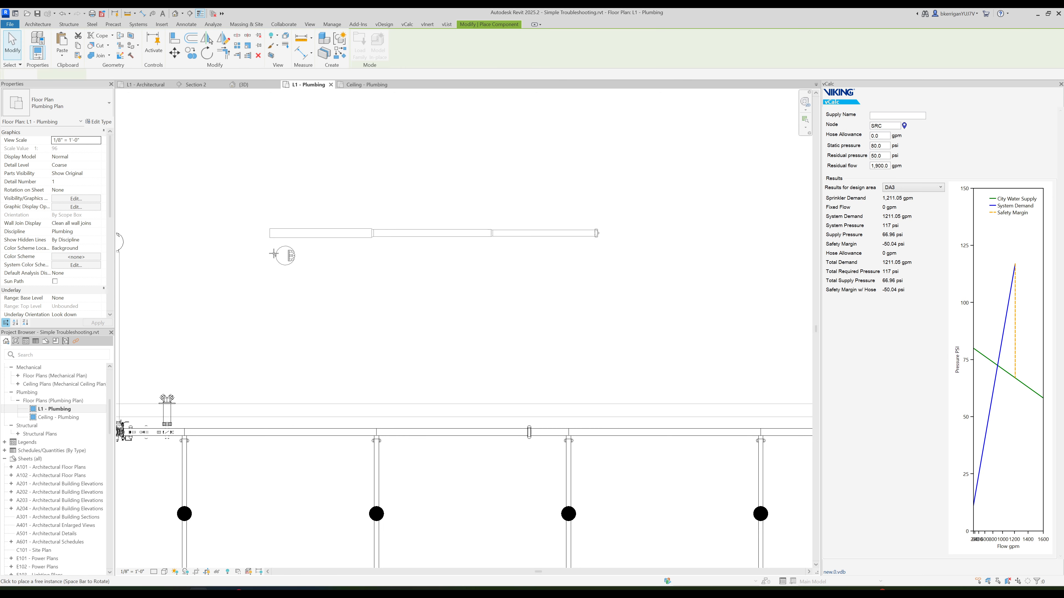
left_click(269, 238)
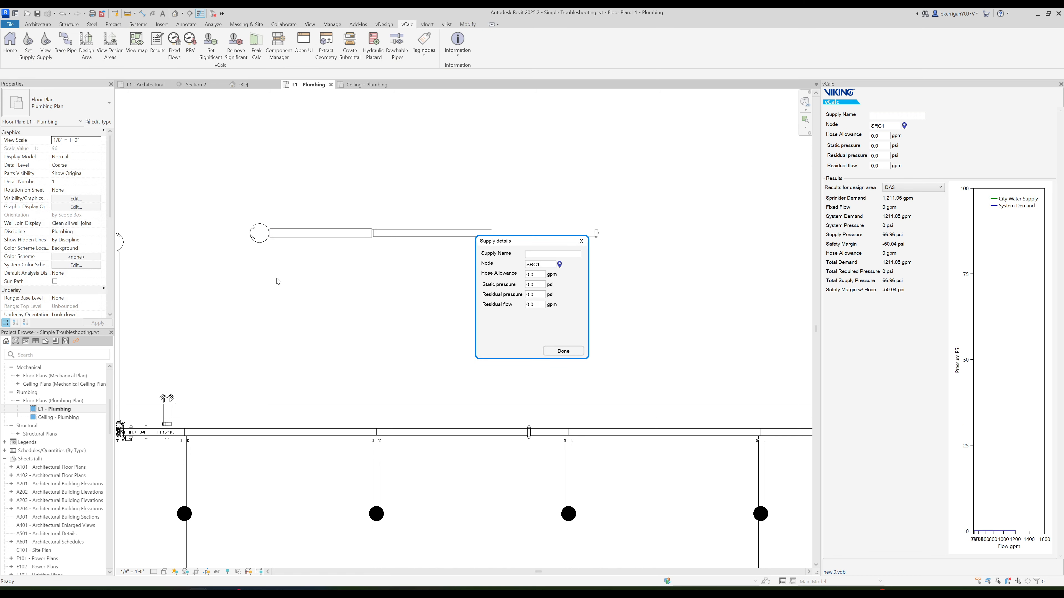
- Set the supply's static pressure to 60 psi, residual pressure to 50 psi and residual flow to 1000 gpm, and finish the supply details
left_click_drag(541, 285, 480, 287)
type("60")
key("Tab")
type("5")
key("Tab")
type("100")
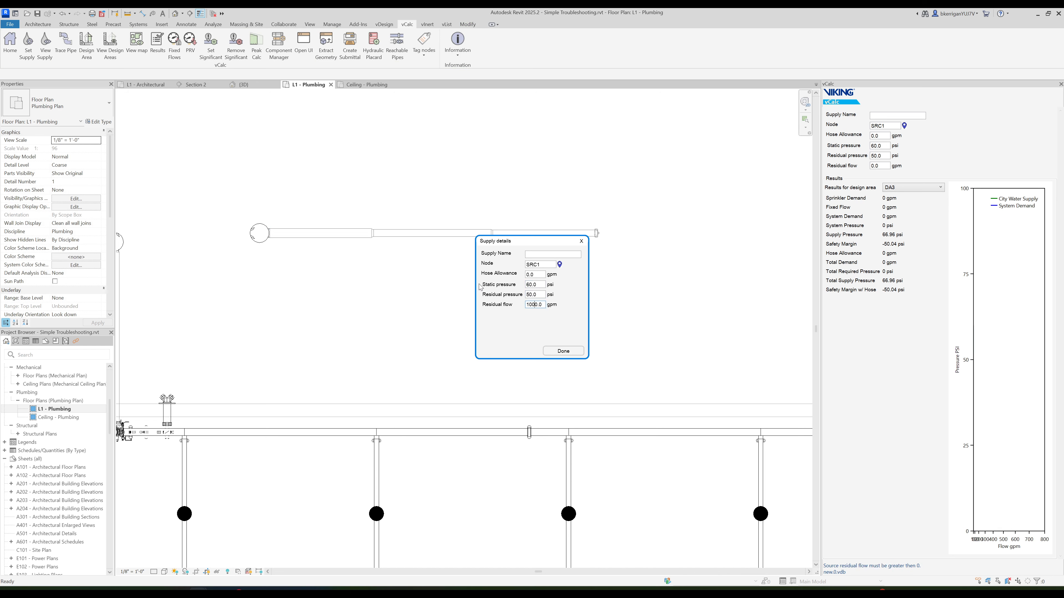
left_click(573, 350)
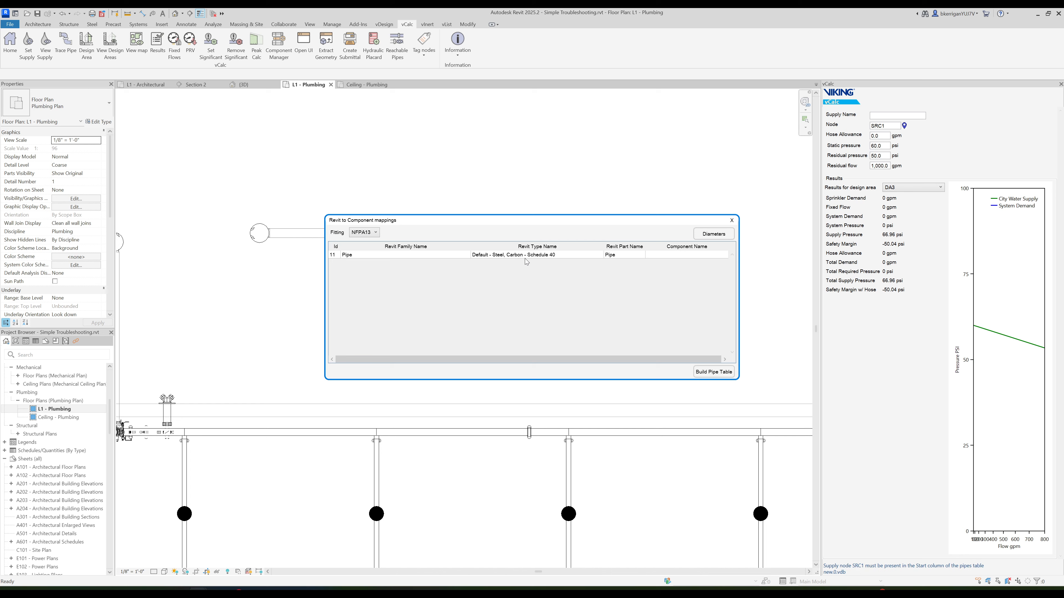
- Map the Default - Steel, Carbon - Schedule 40 pipe to the Sch 40 component and build the pipe table
left_click(666, 259)
left_click(666, 258)
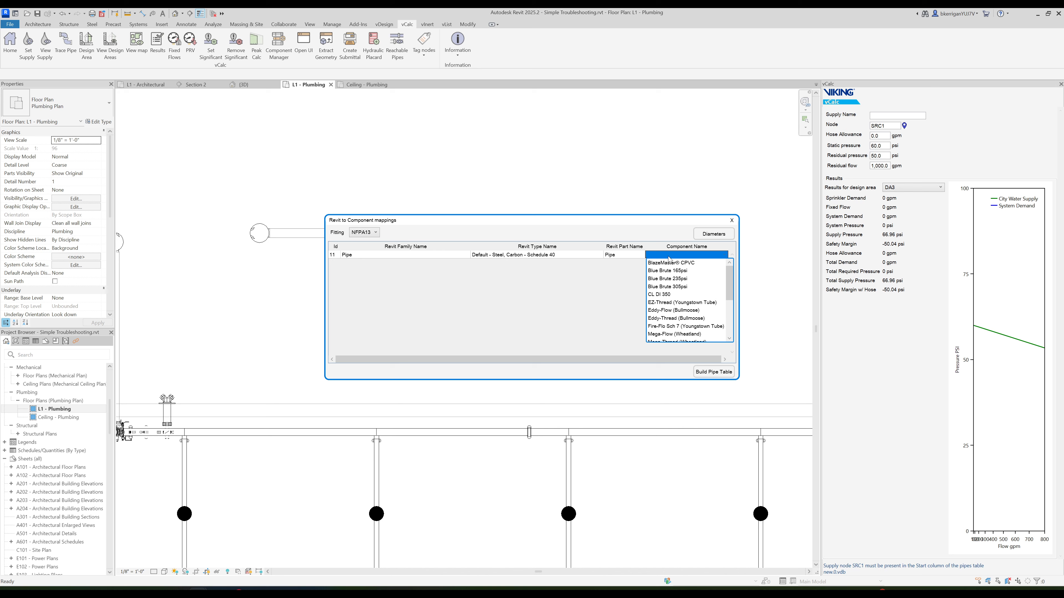
scroll(672, 295, "down", 2)
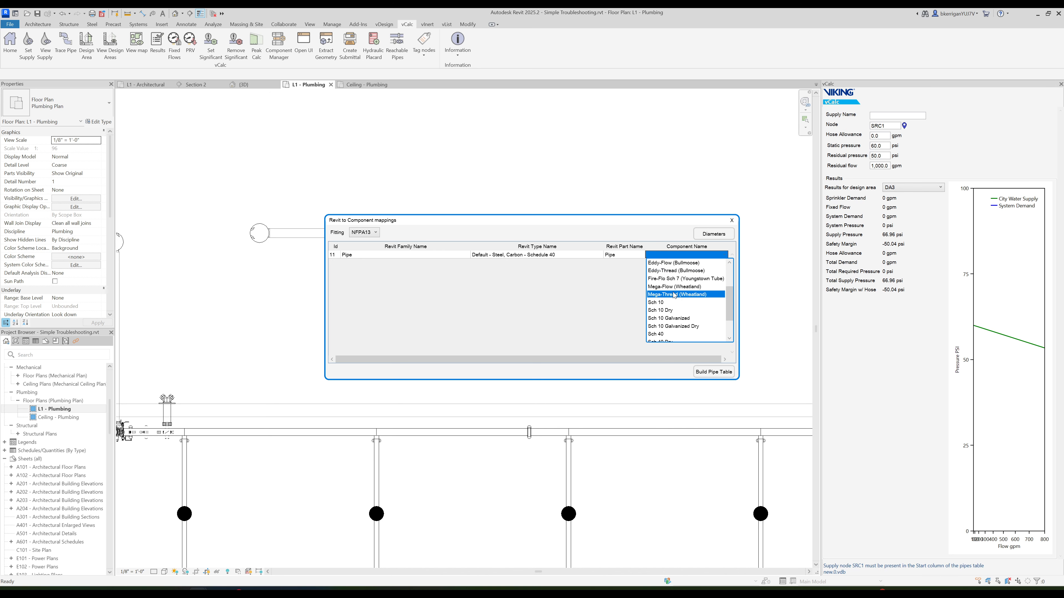
left_click(671, 334)
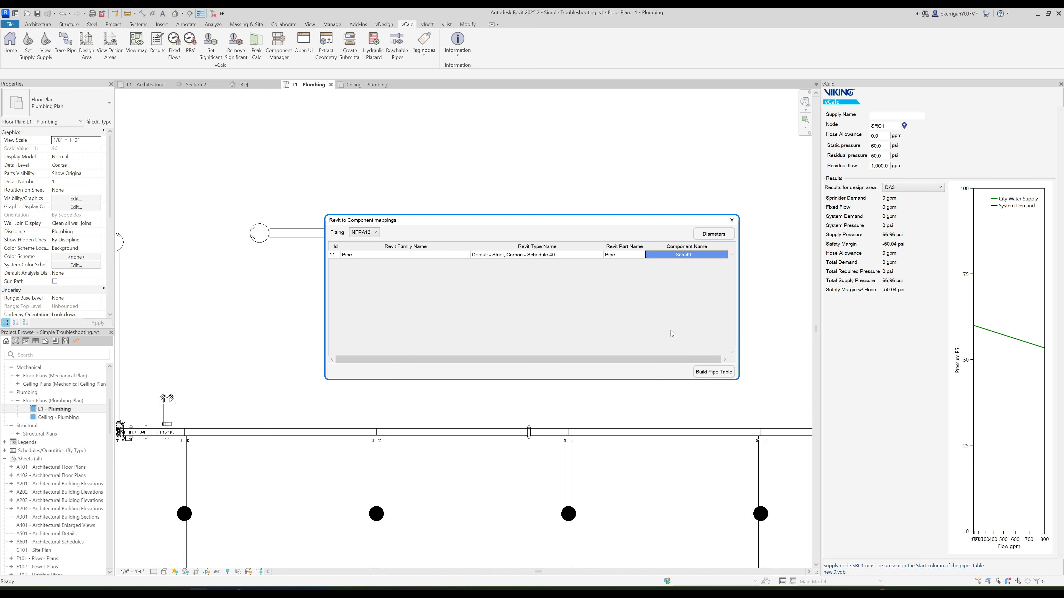
left_click(720, 374)
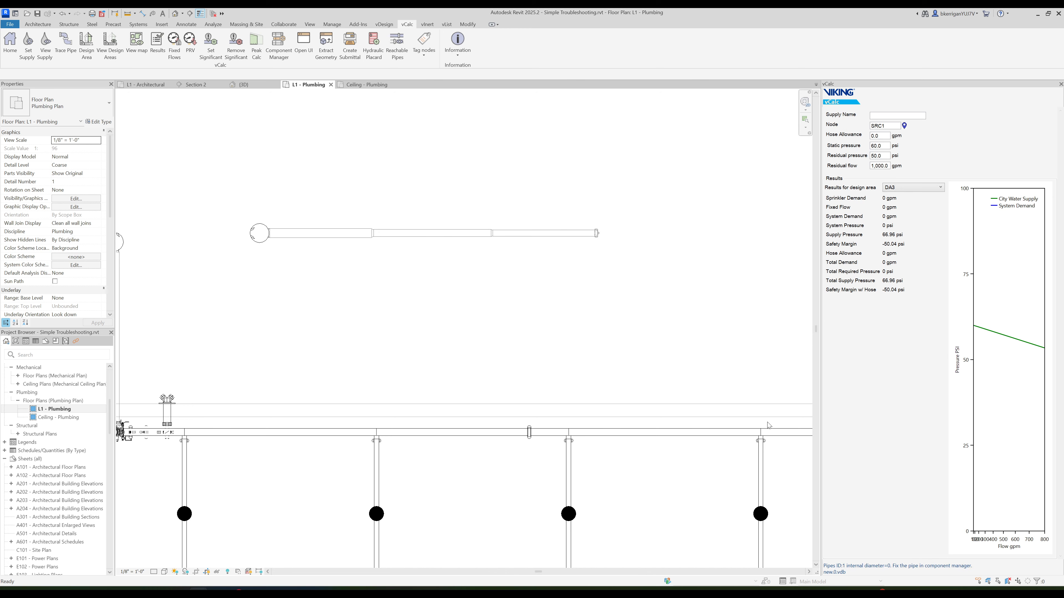
- Review the pipe sections table and examine the internal diameters of the steel Sch 40 pipe in the Component Manager
left_click(302, 52)
left_click(411, 218)
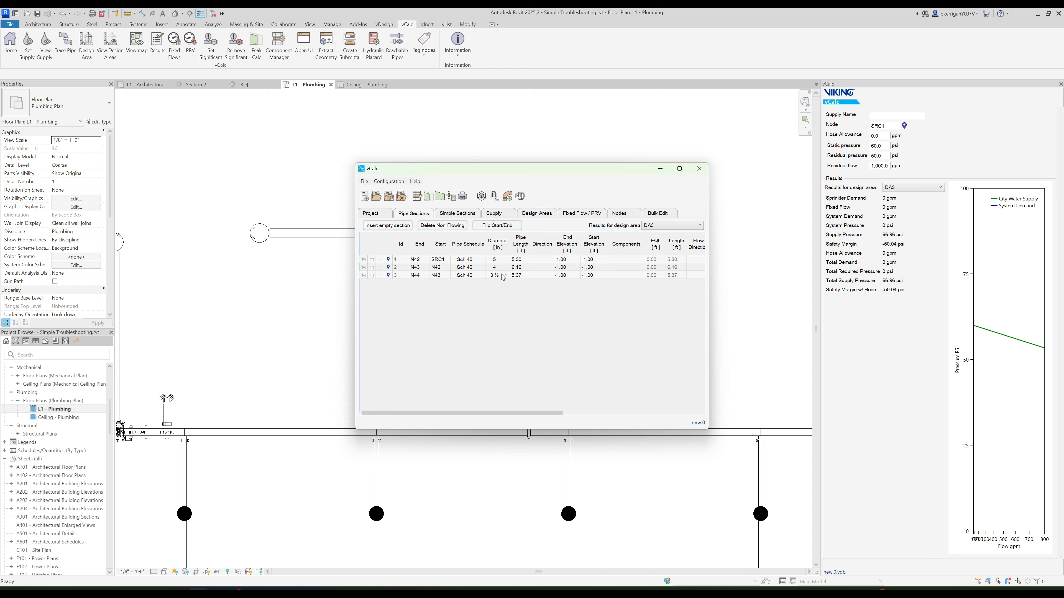
left_click(277, 60)
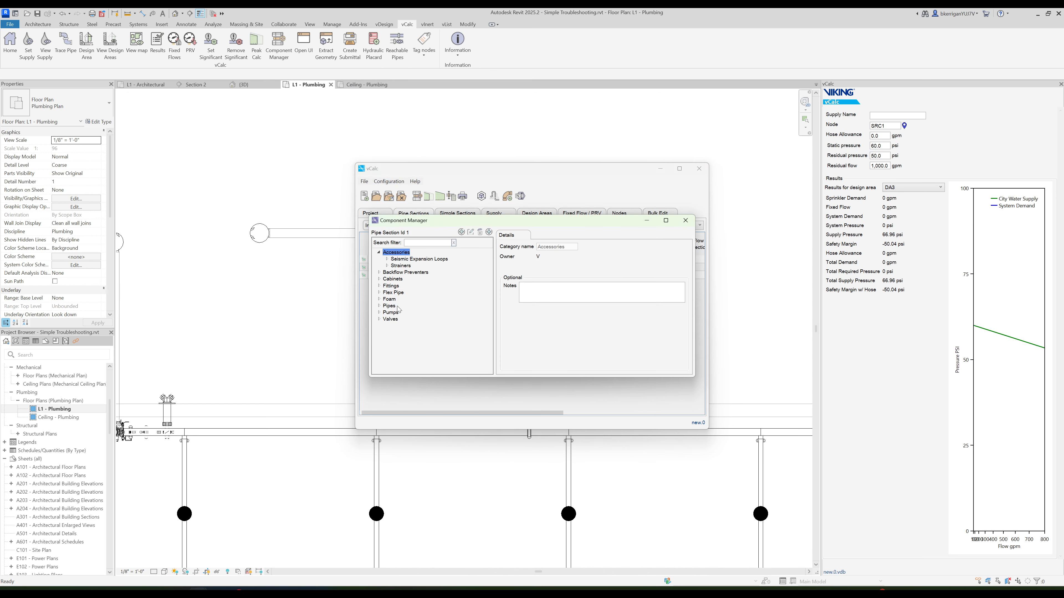
left_click(379, 305)
left_click(387, 326)
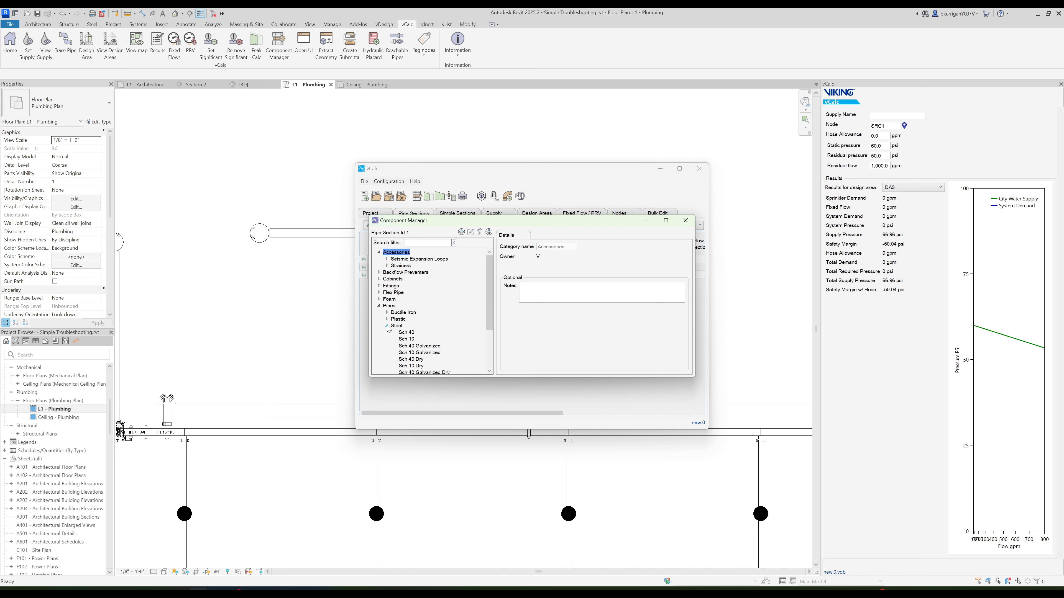
left_click(407, 293)
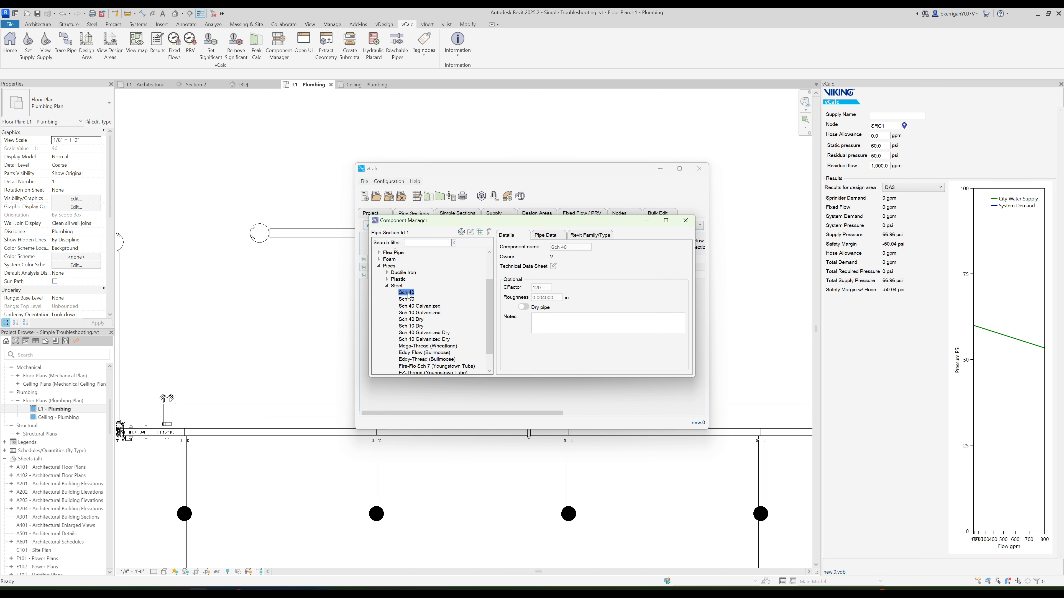
left_click(547, 236)
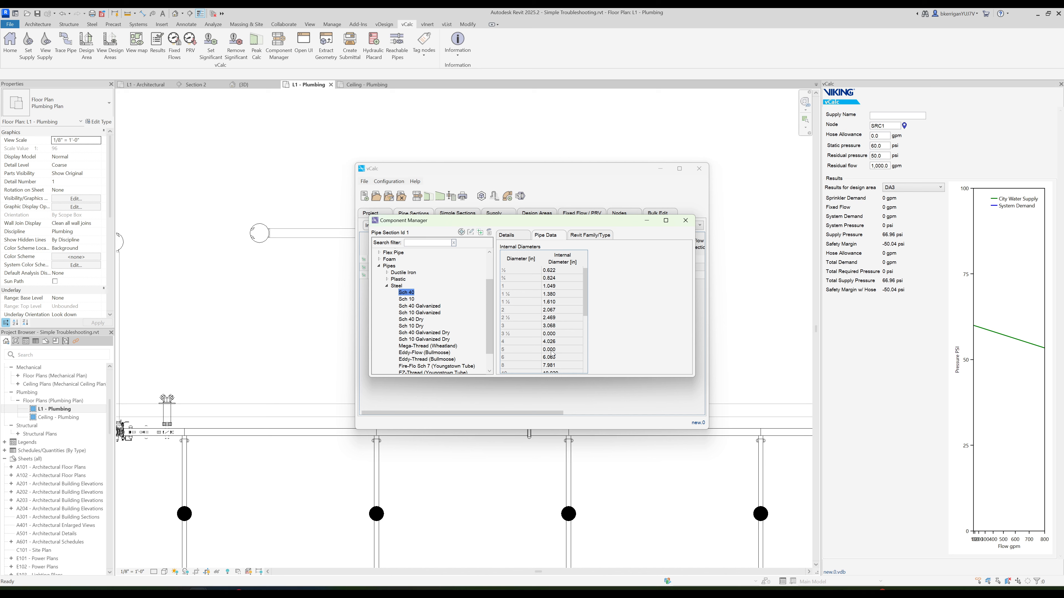
- Duplicate the Sch 40 steel pipe component as Sch 40 Legacy
right_click(409, 297)
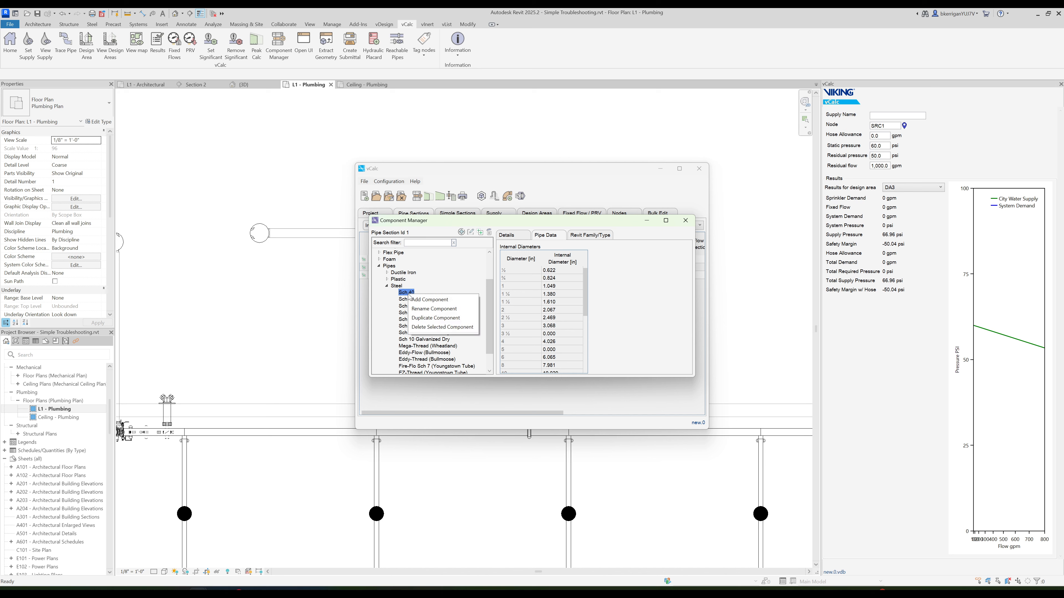
left_click(425, 318)
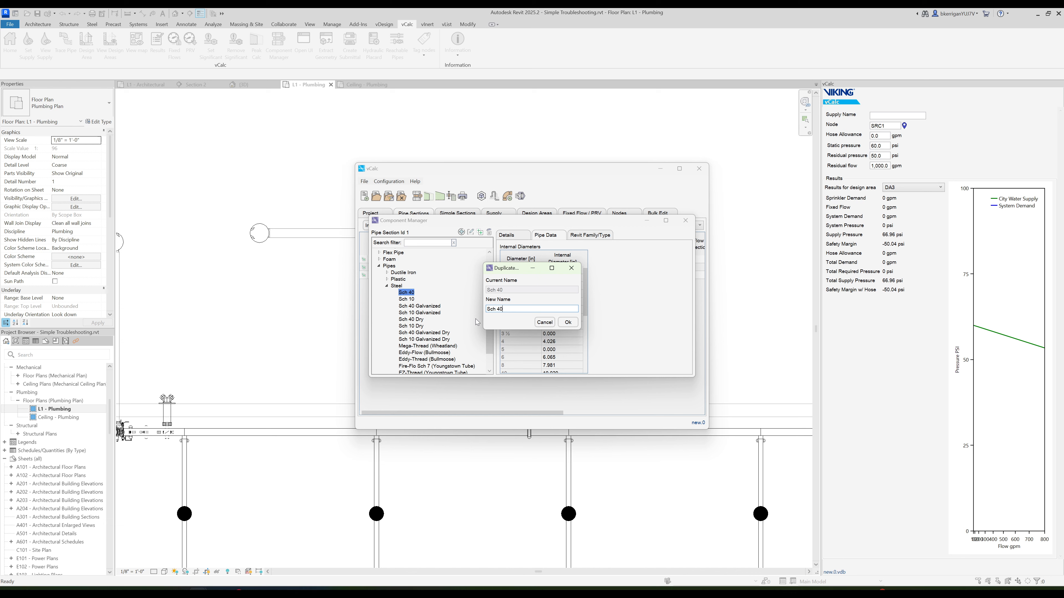
type("Sch 40 Legacy")
left_click(569, 323)
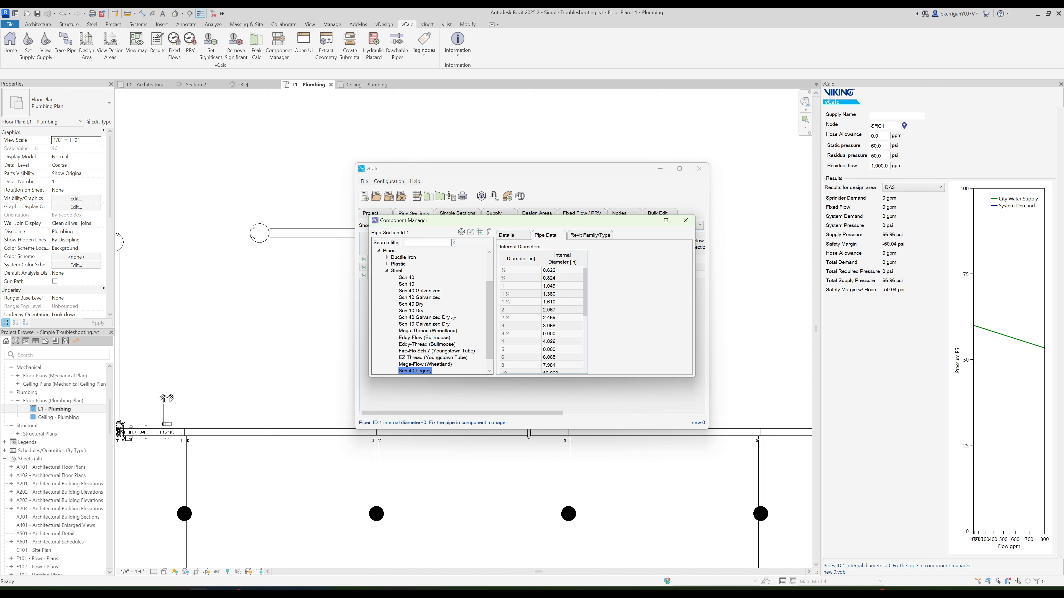
- Show the Steel Pipe Dimensions table in Snipping Tool and move the Component Manager clear of its Schedule 40 columns
scroll(452, 317, "down", 1)
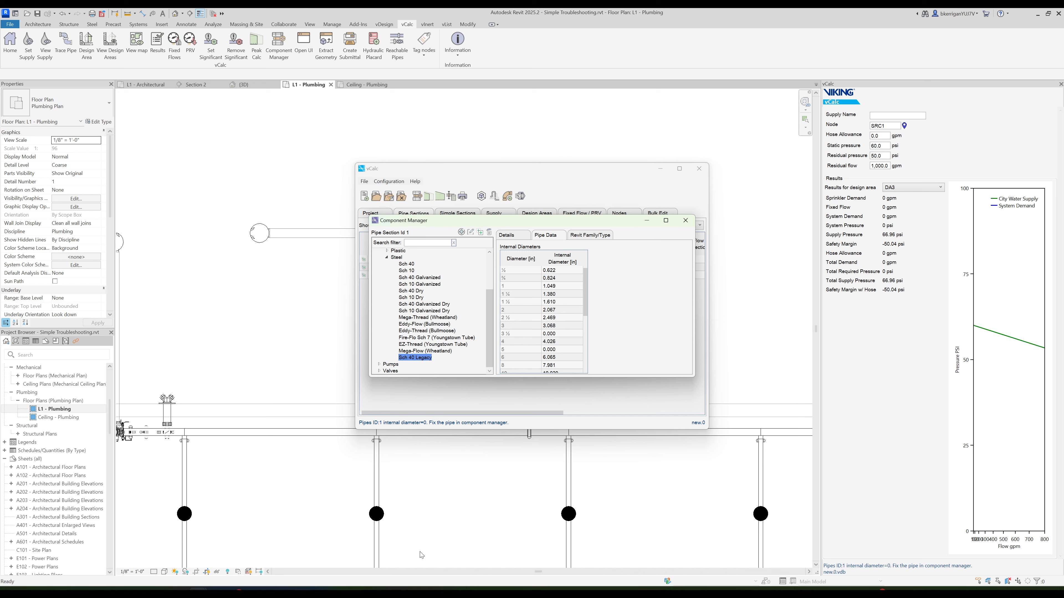
left_click(415, 591)
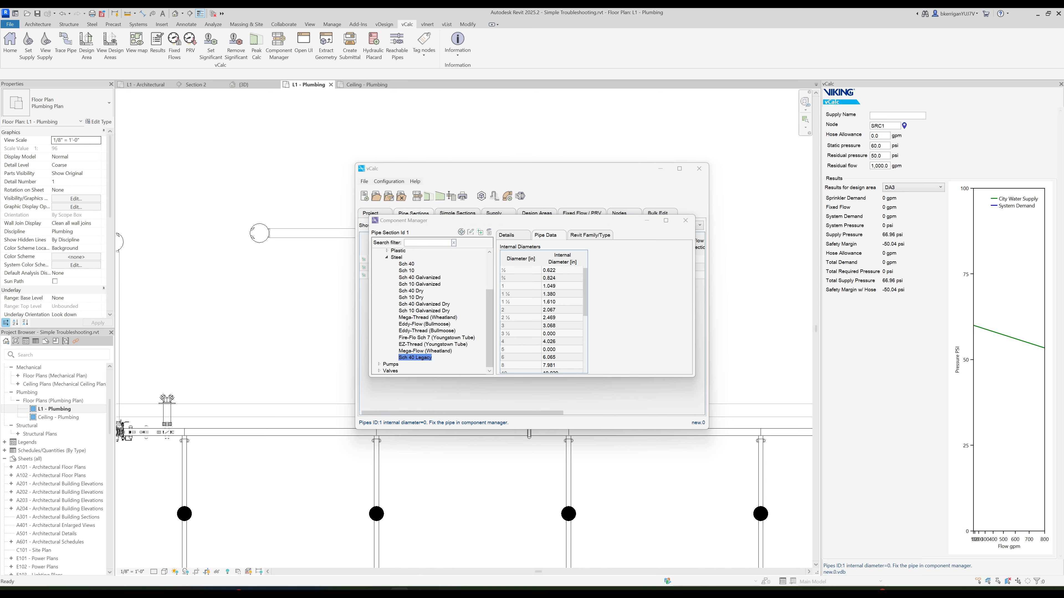
left_click_drag(0, 84, 508, 85)
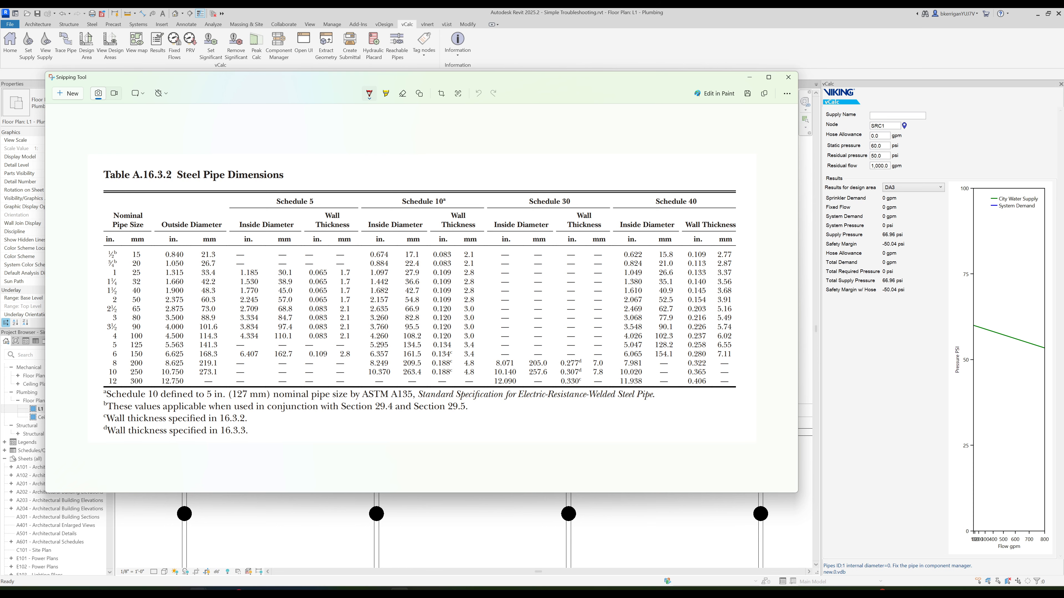
mouse_move(198, 592)
left_click(284, 549)
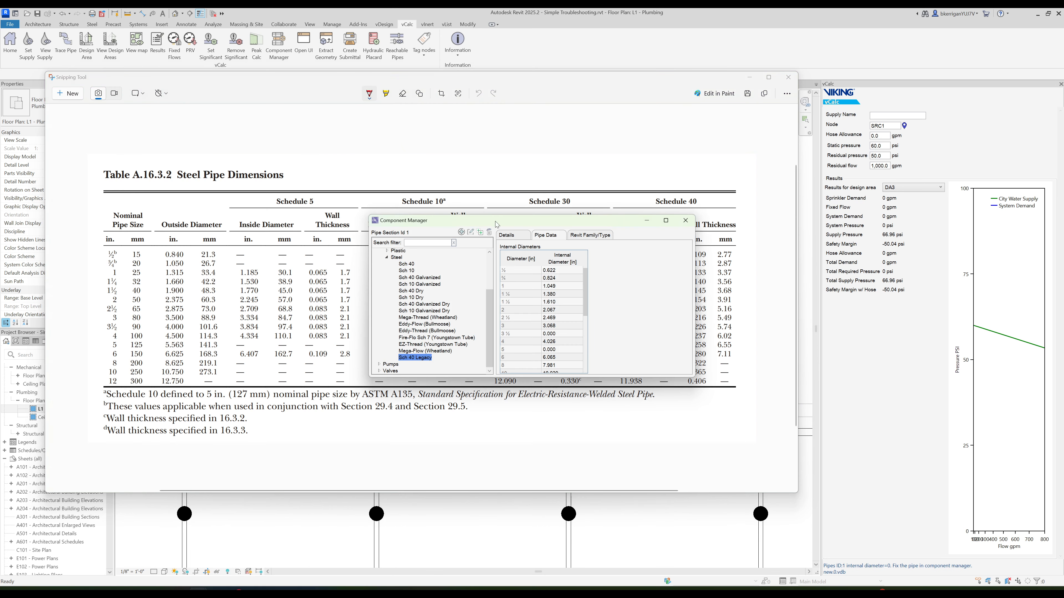
left_click_drag(497, 225, 237, 67)
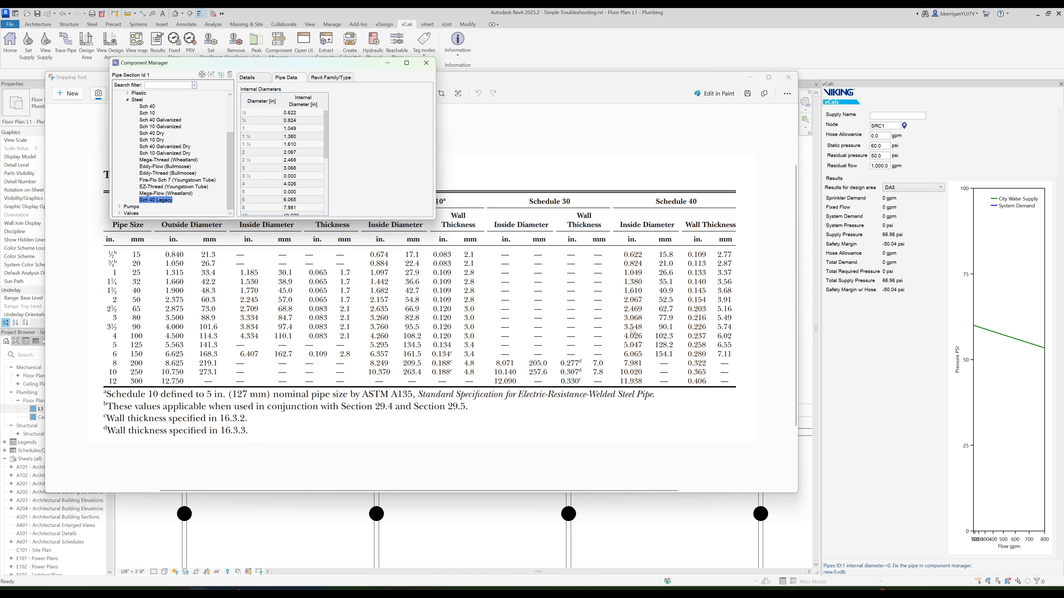
- Enter the Schedule 40 inside diameters from the reference table for Sch 40 Legacy: 3.548 for 3½ in and 5.047 for 5 in
left_click(301, 177)
type("3.6")
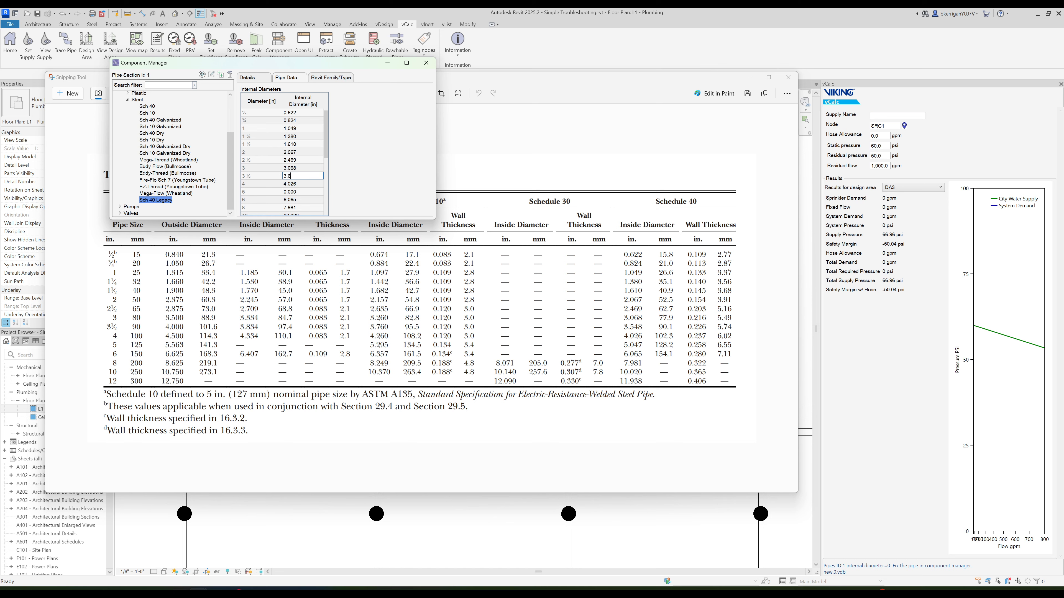
key("BackSpace")
type("548")
left_click(299, 192)
type("5.047")
key("Return")
left_click(519, 42)
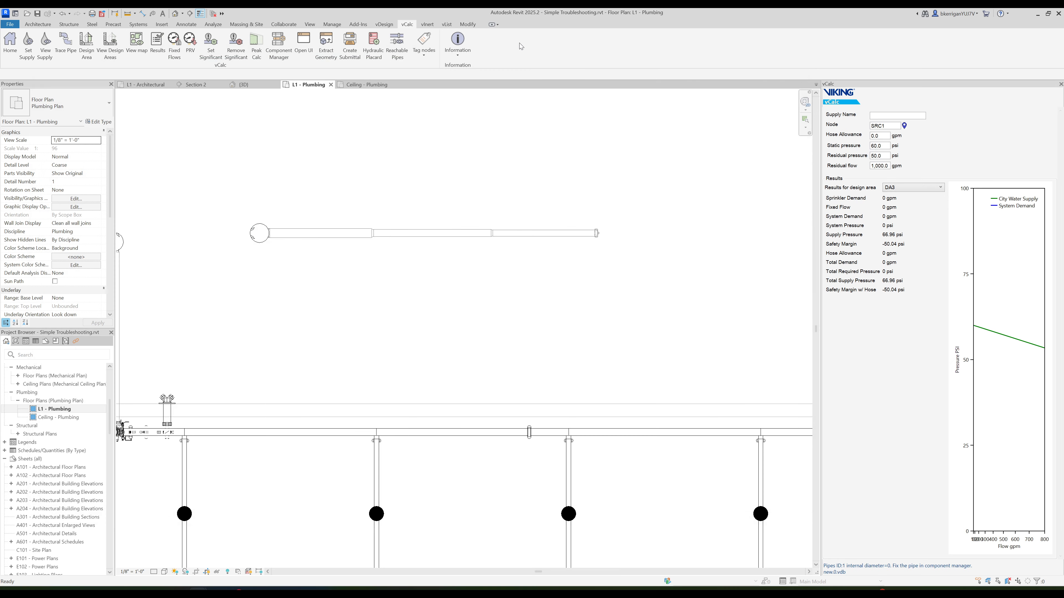
- Change the pipe schedule of pipe sections 1 and 3 to Sch 40 Legacy in the pipe sections table
left_click(304, 44)
left_click(409, 215)
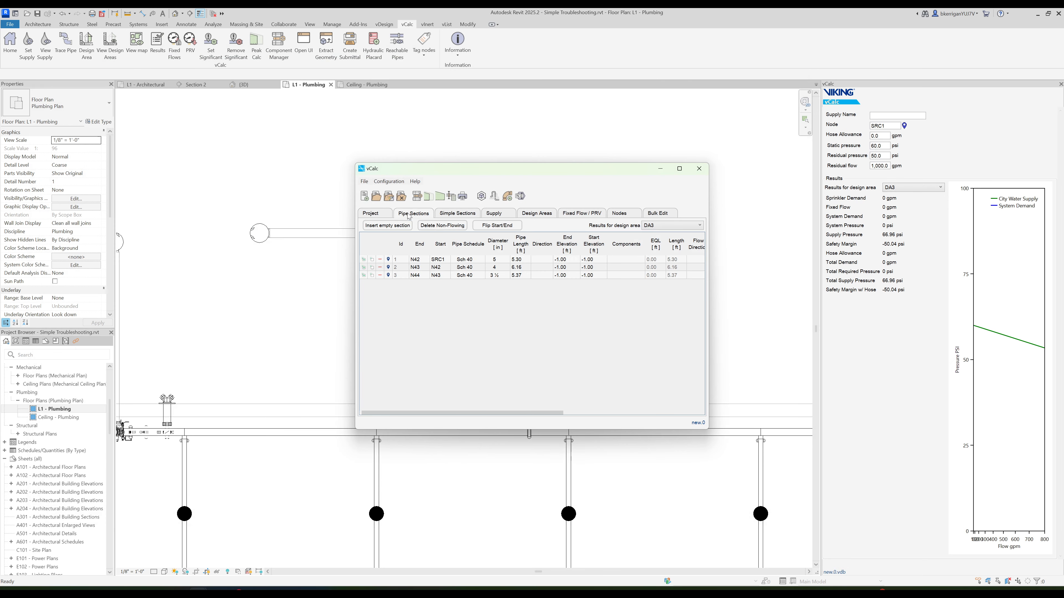
left_click(475, 261)
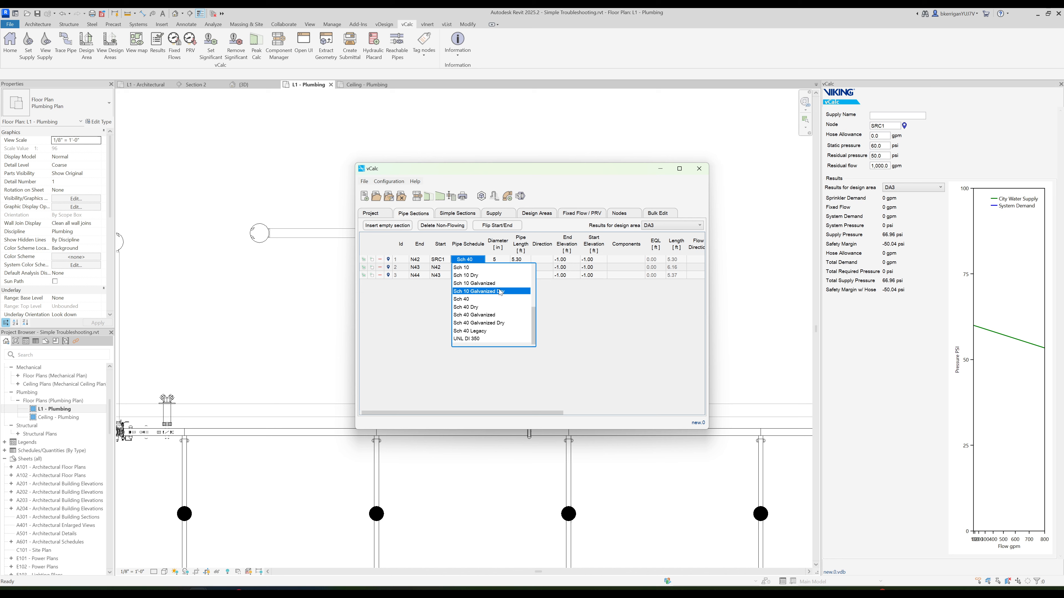
left_click(481, 331)
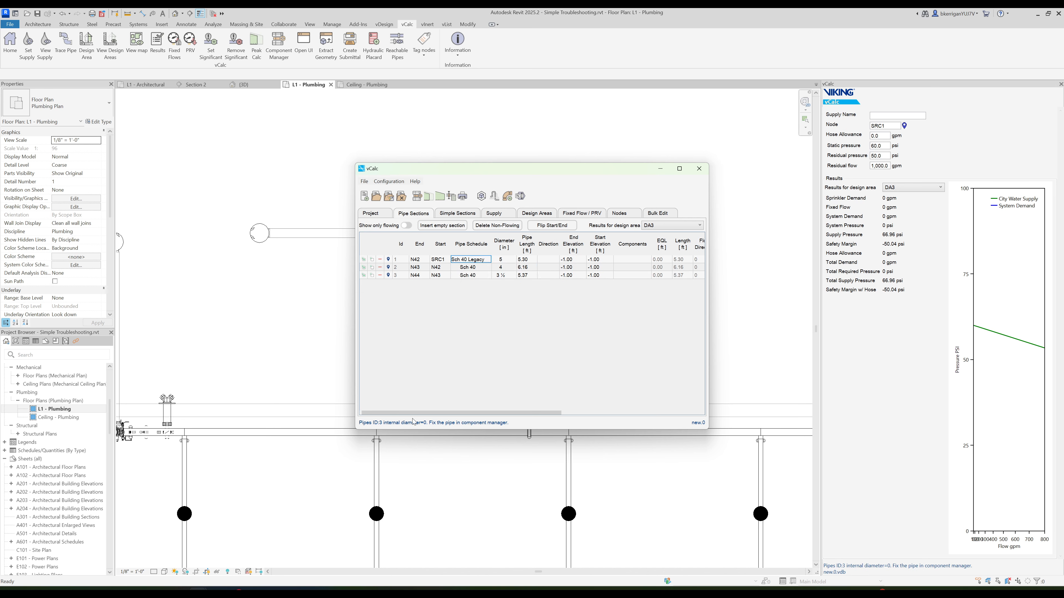
left_click(477, 276)
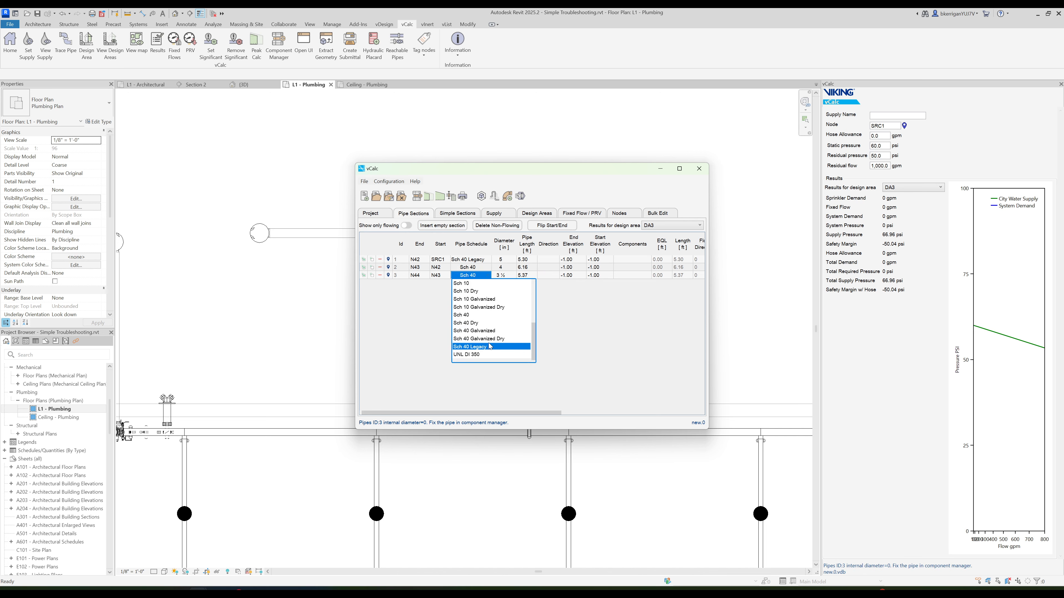
left_click(490, 346)
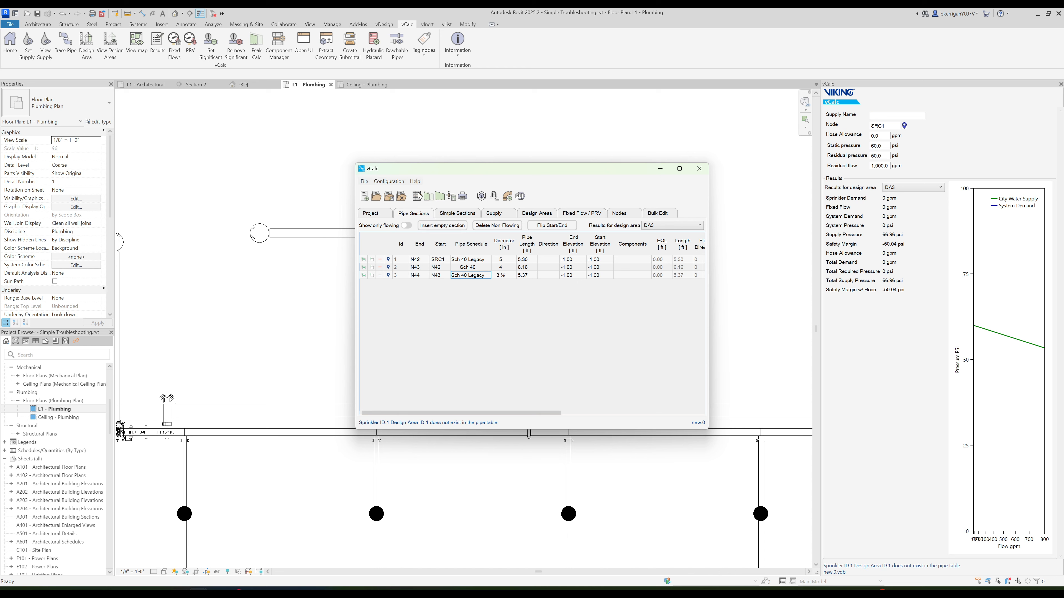
- Remap the Default - Steel, Carbon - Schedule 40 pipe to Sch 40 Legacy and rebuild the pipe table
left_click(140, 52)
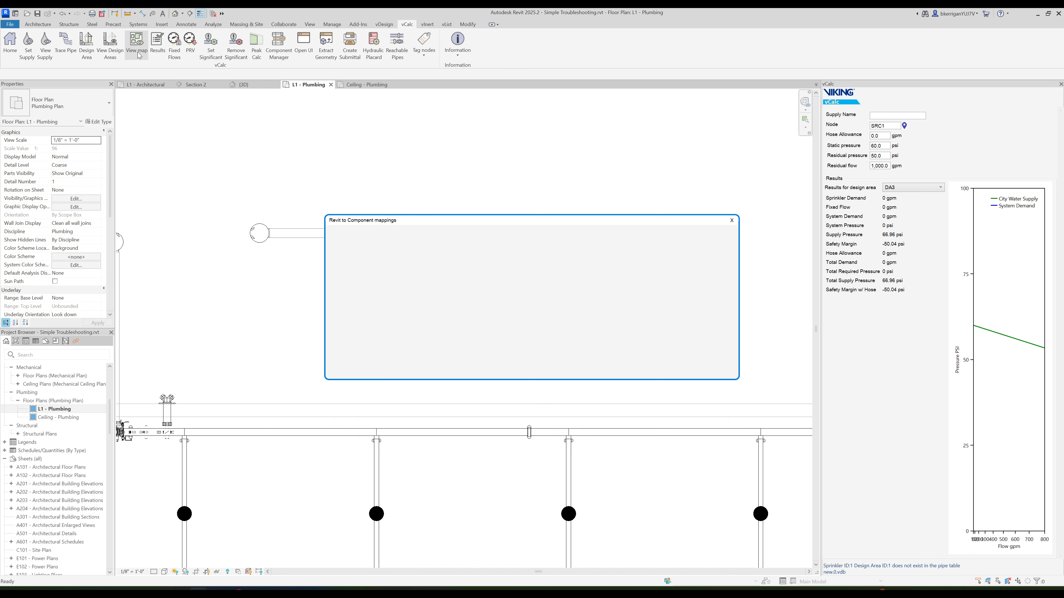
left_click(691, 255)
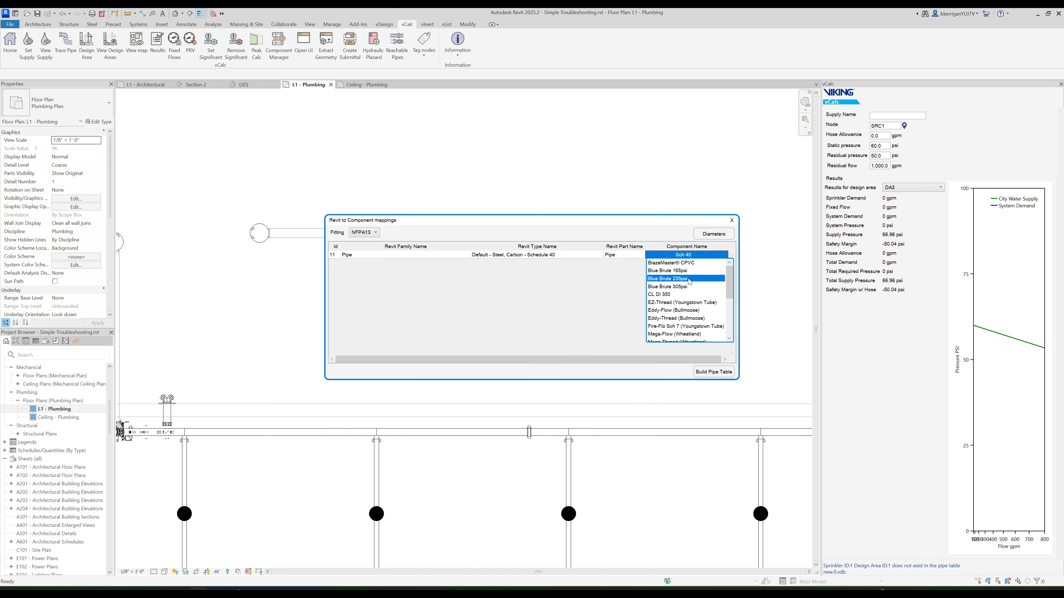
scroll(681, 279, "down", 5)
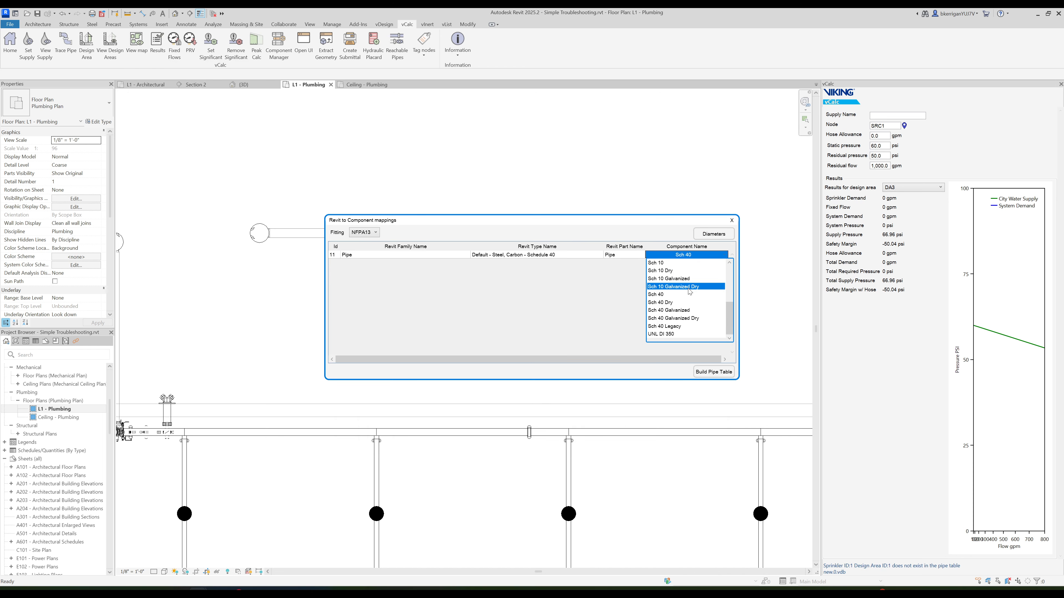
left_click(678, 327)
left_click(718, 373)
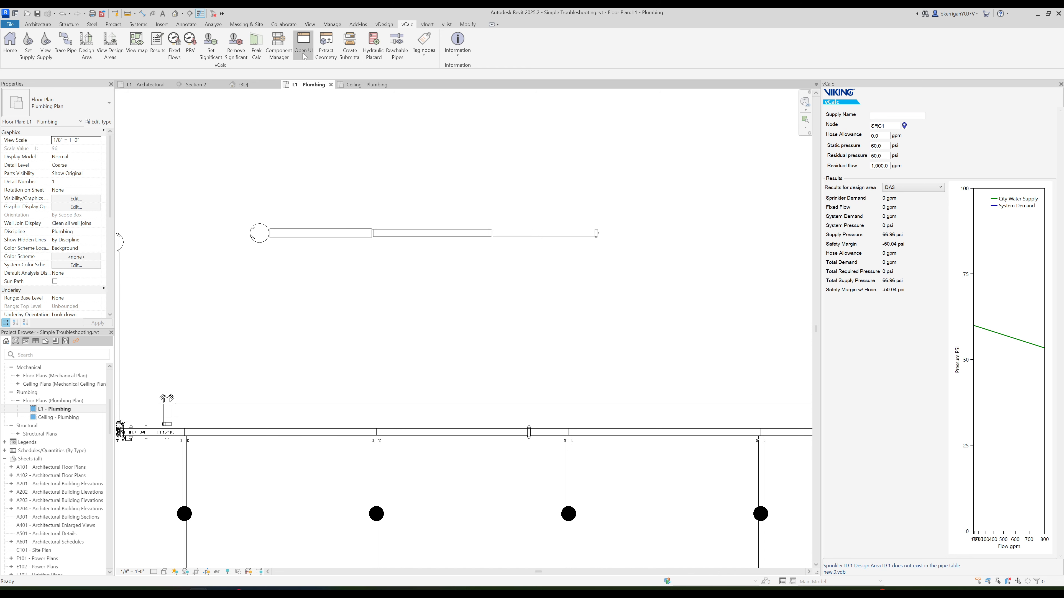
- Review the rebuilt pipe sections' schedules and examine the diameters available for section 1
left_click(303, 43)
left_click(412, 213)
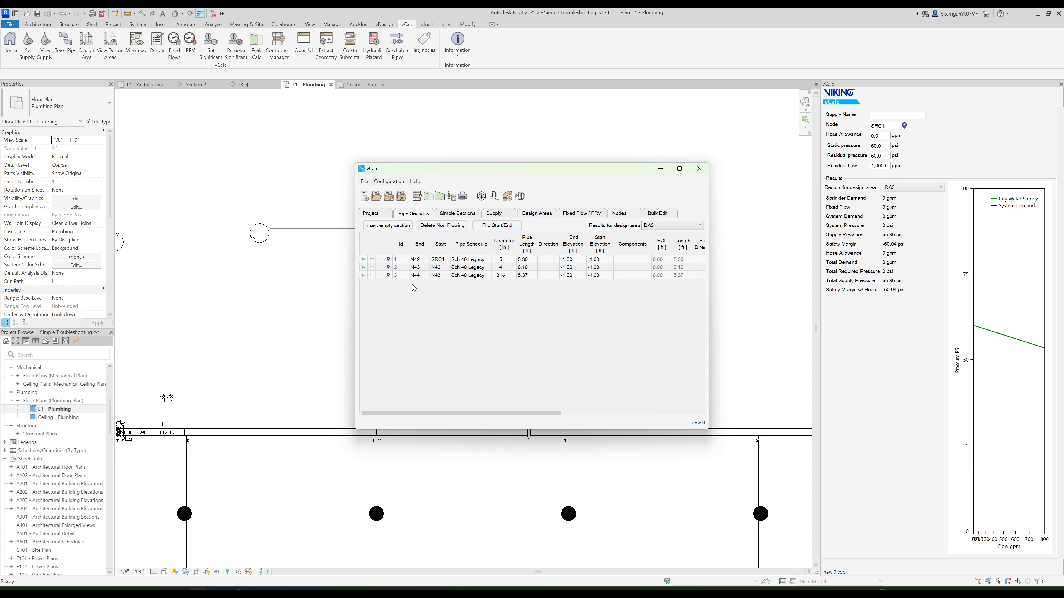
left_click(506, 261)
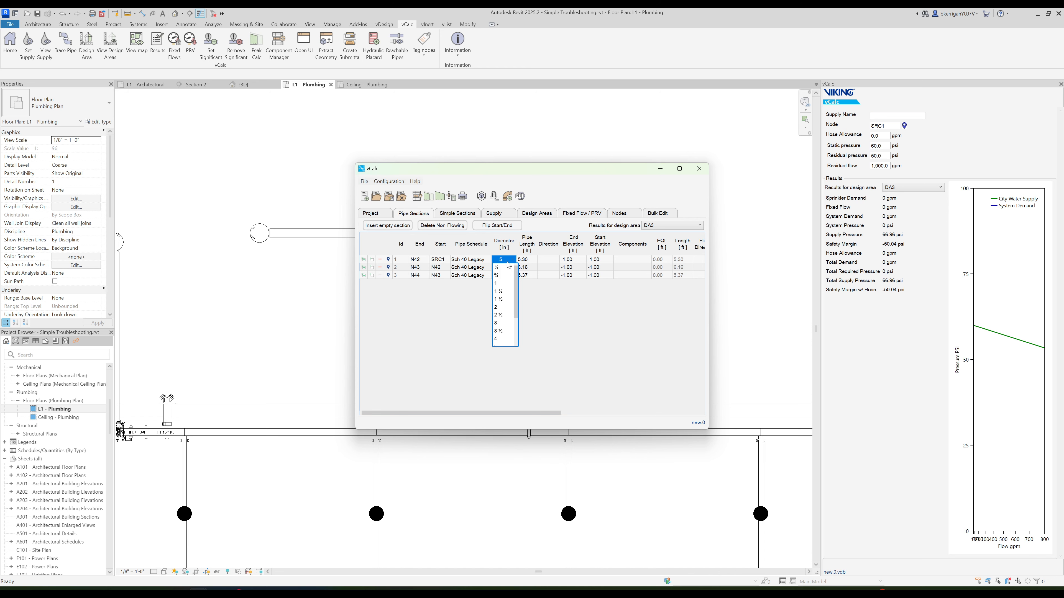
left_click(507, 261)
- Resize the separate run's leftmost pipe to a 6" diameter and its rightmost pipe to 3"
left_click(292, 234)
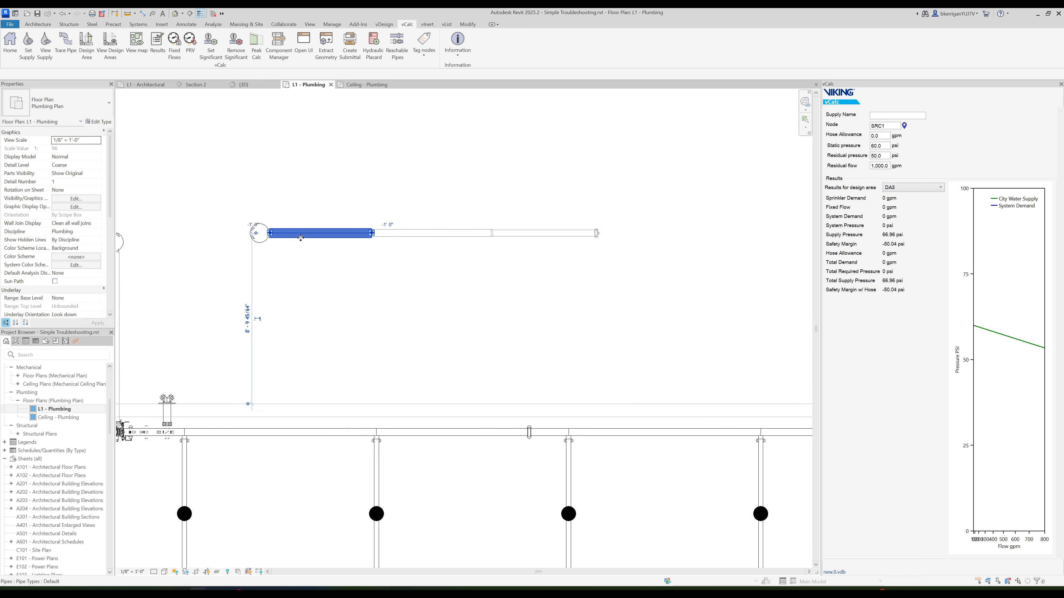
left_click(107, 75)
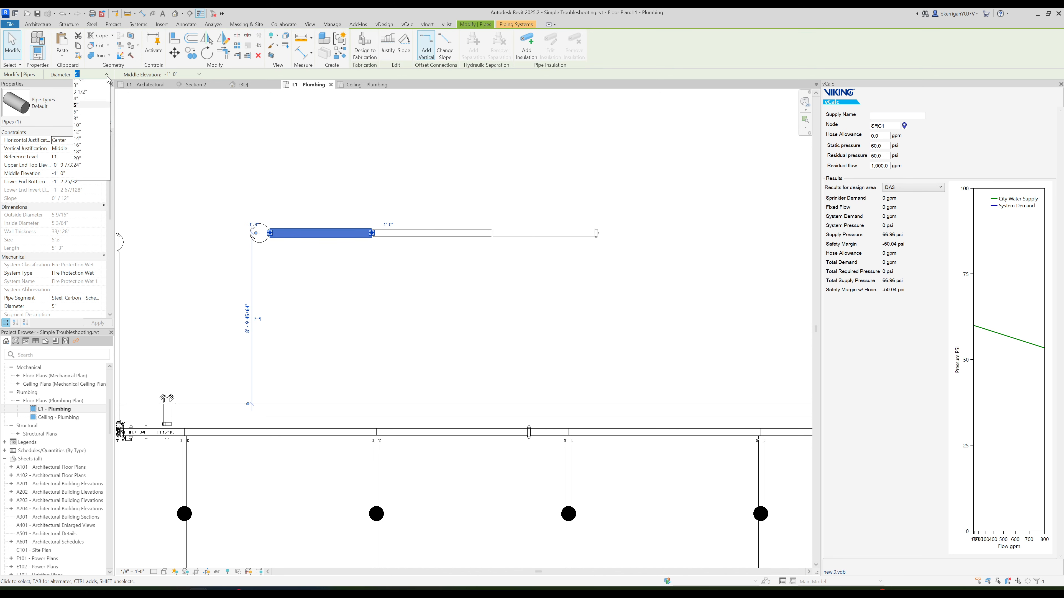
left_click(88, 157)
left_click(403, 316)
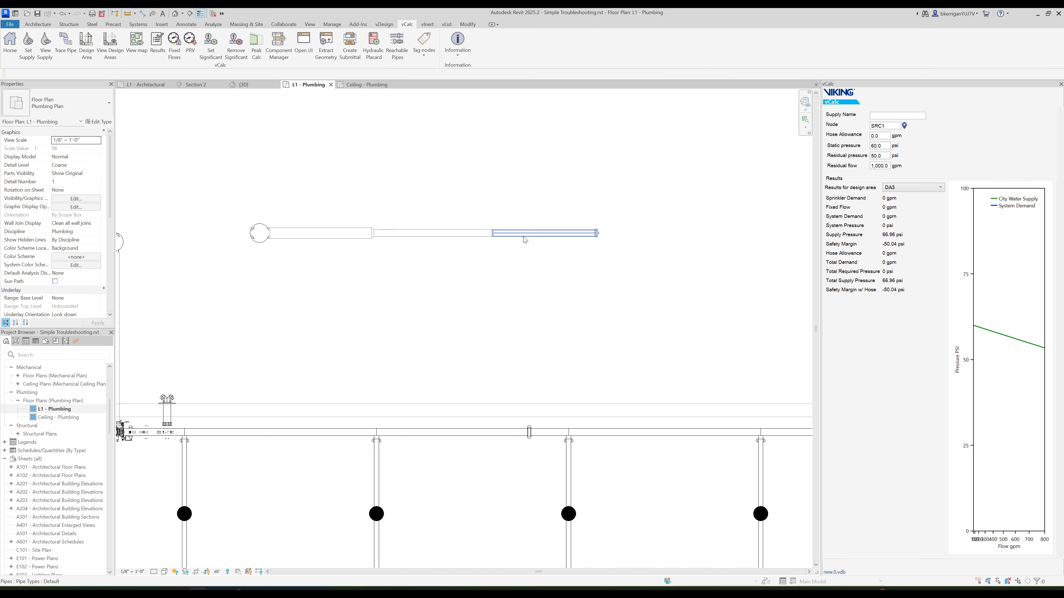
left_click(525, 236)
left_click(107, 75)
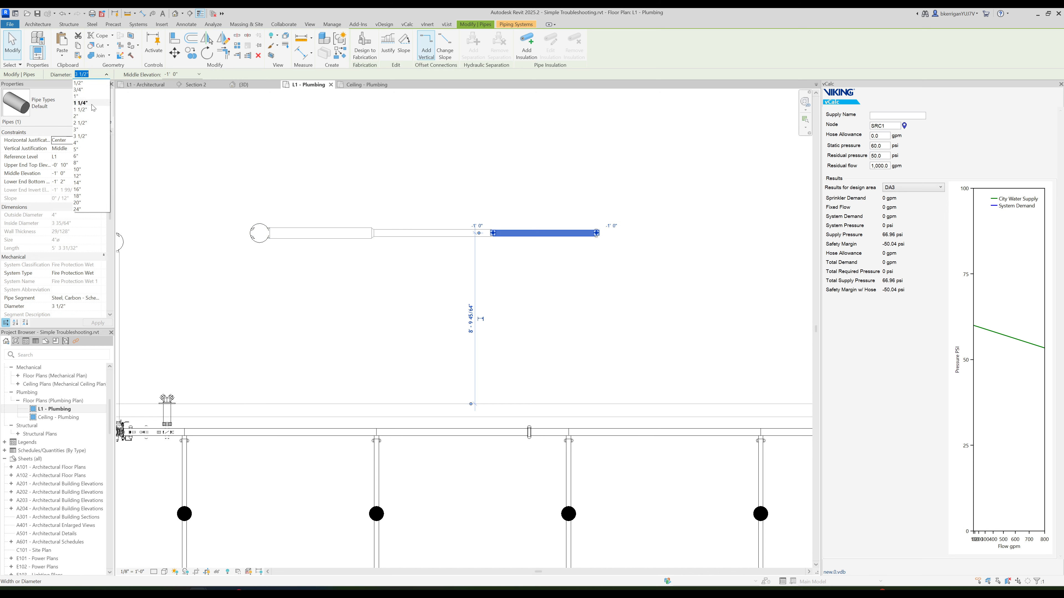
left_click(82, 129)
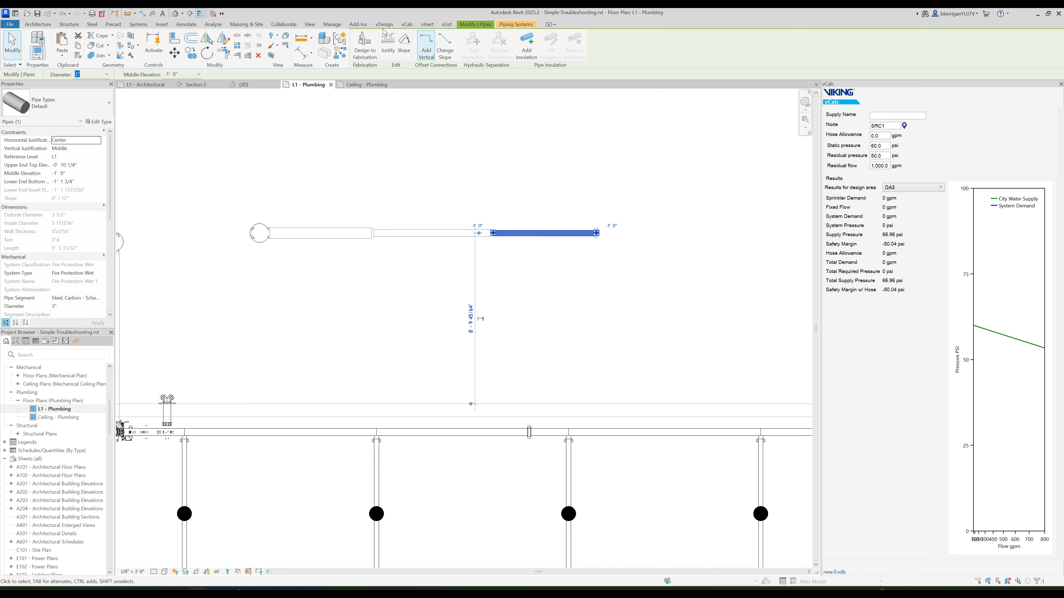